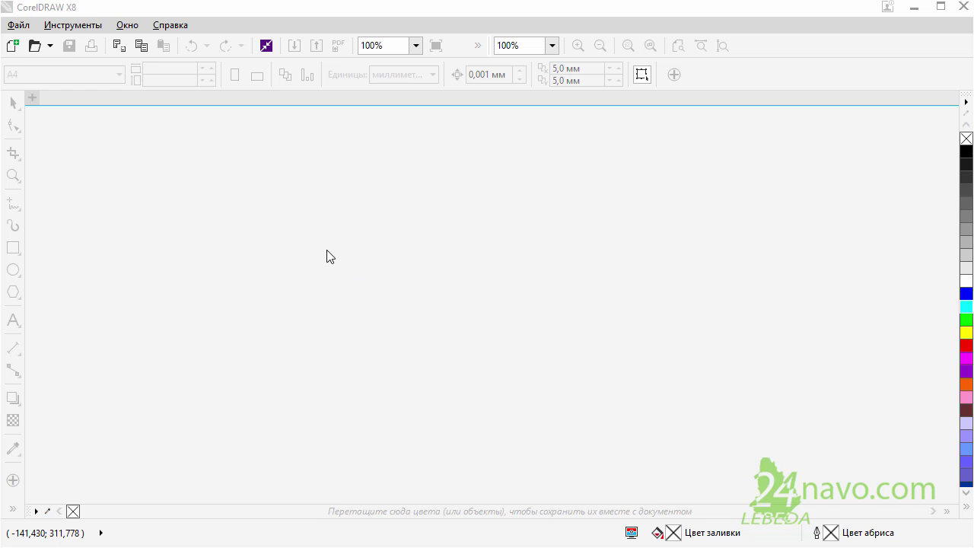
# Step: Open the Файл (File) menu from the menu bar
pyautogui.click(19, 27)
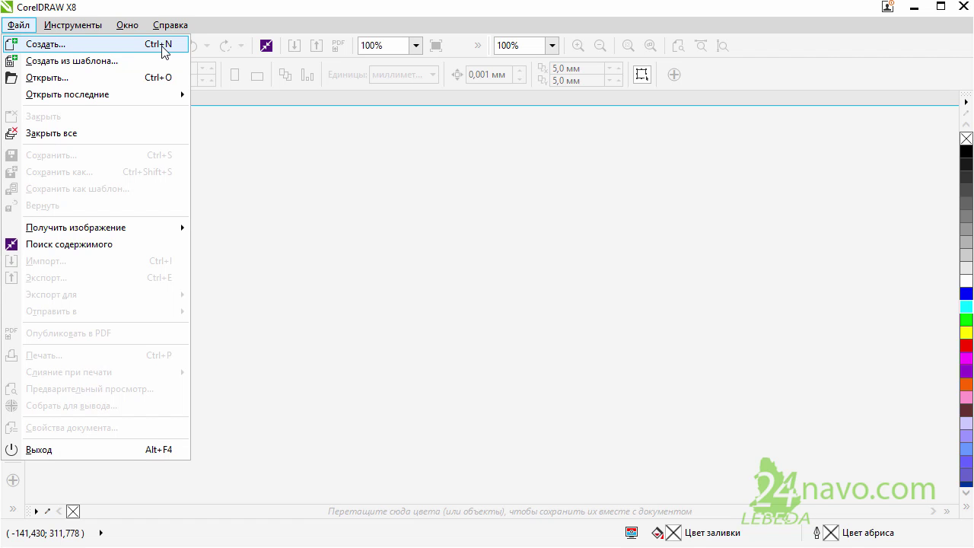
# Step: Create a new A4 portrait document with the default CorelDRAW preset and 300 dpi
pyautogui.click(119, 47)
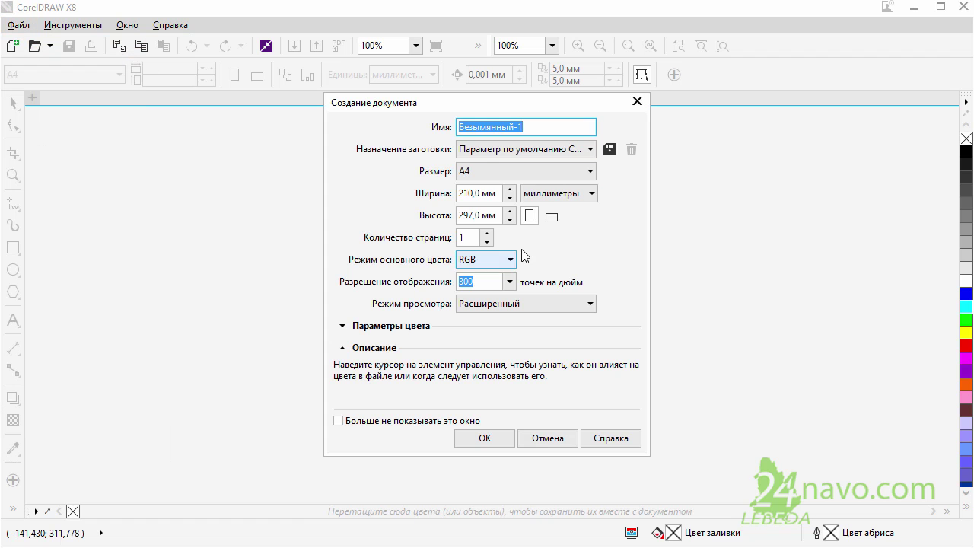
pyautogui.click(584, 149)
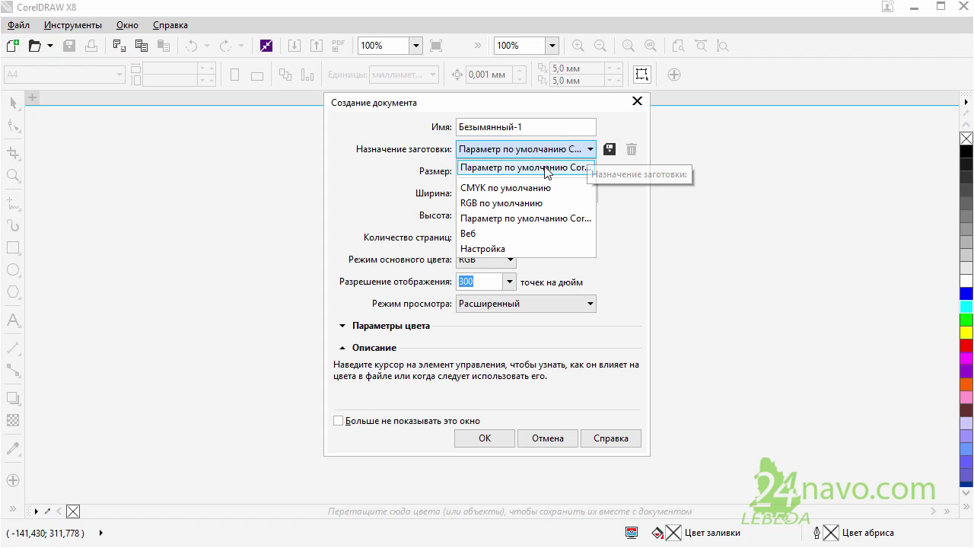
pyautogui.click(544, 172)
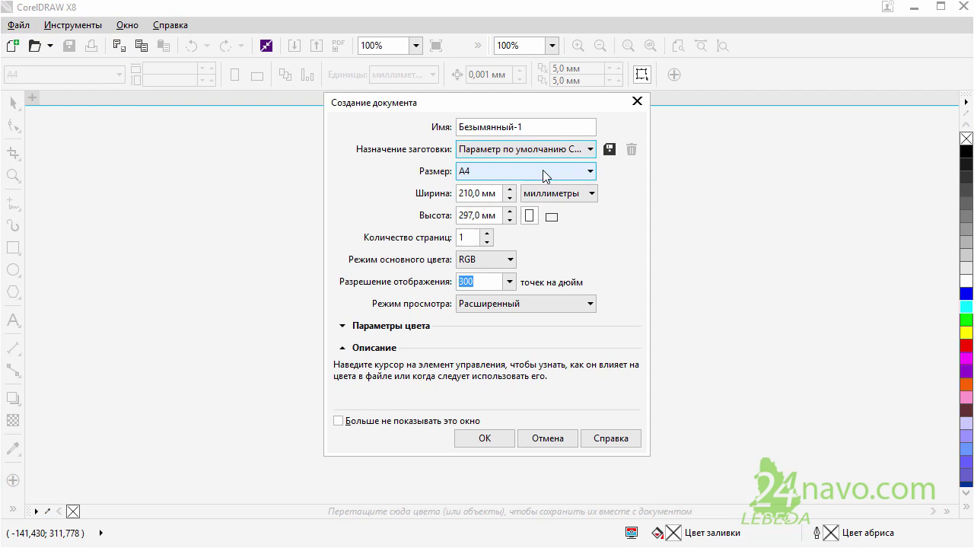
pyautogui.click(482, 281)
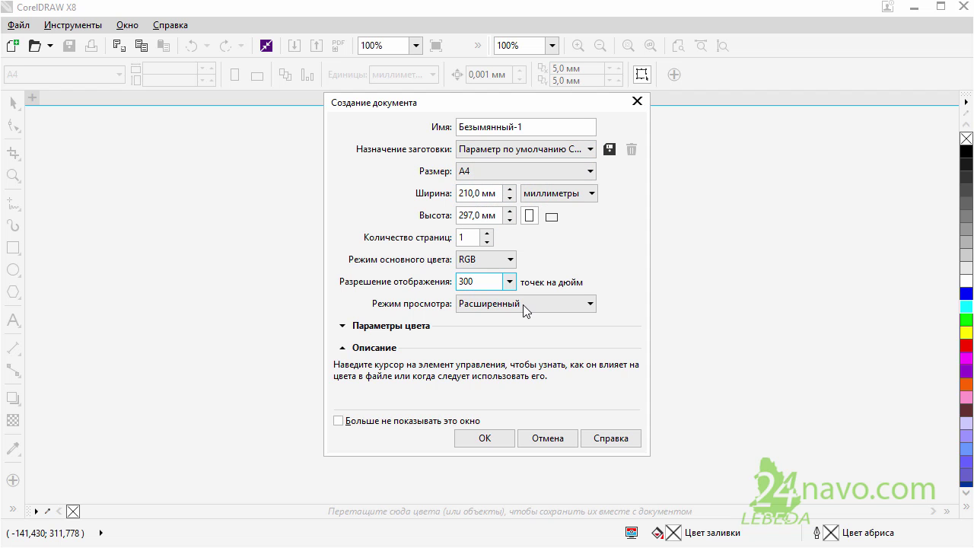
pyautogui.click(485, 439)
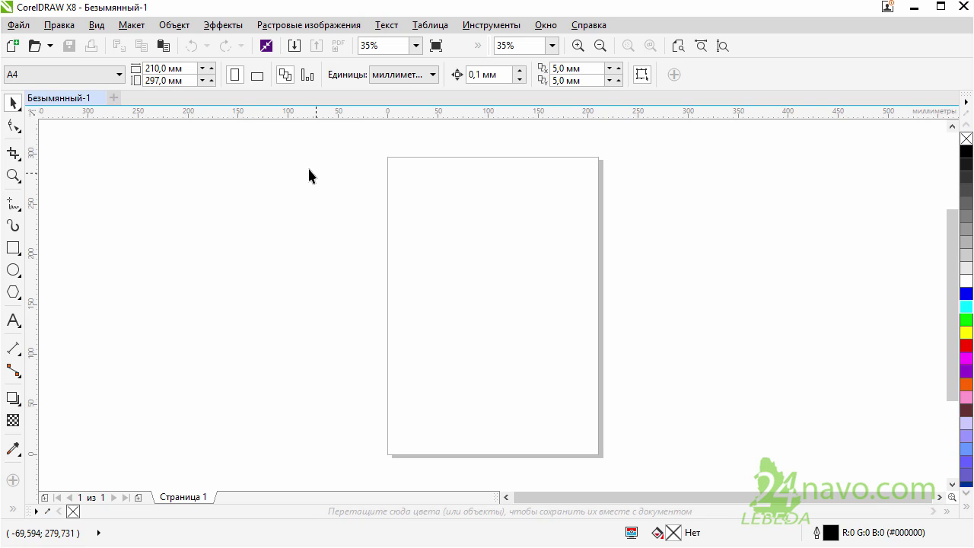
# Step: Save the blank document as 05.cdr in the course folder on drive D
pyautogui.click(25, 26)
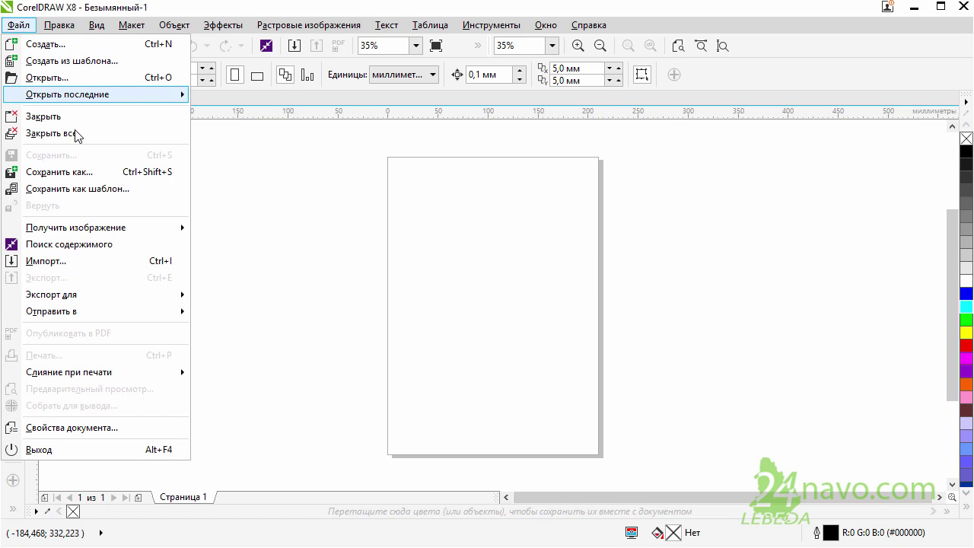
pyautogui.click(70, 173)
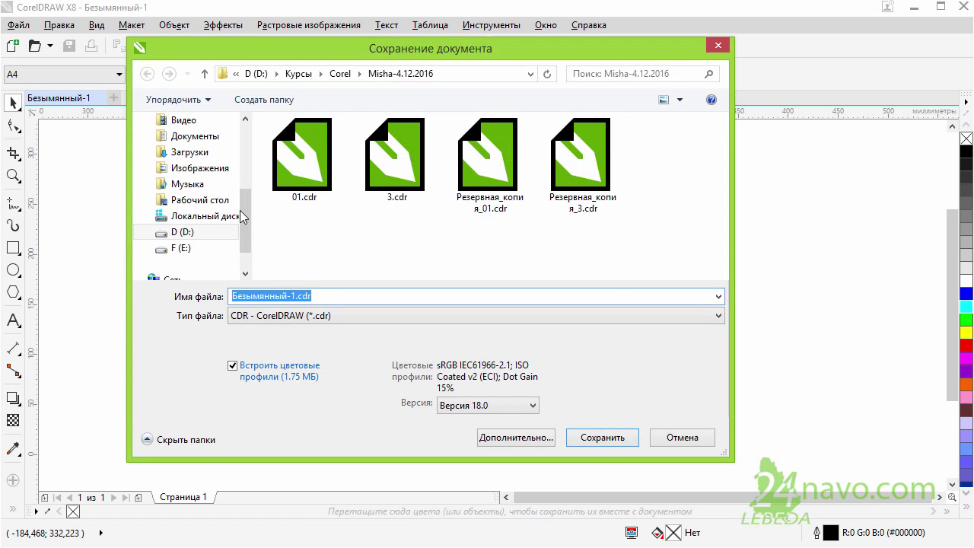
pyautogui.scroll(-1, 252, 237)
pyautogui.scroll(1, 252, 237)
pyautogui.scroll(-1, 242, 206)
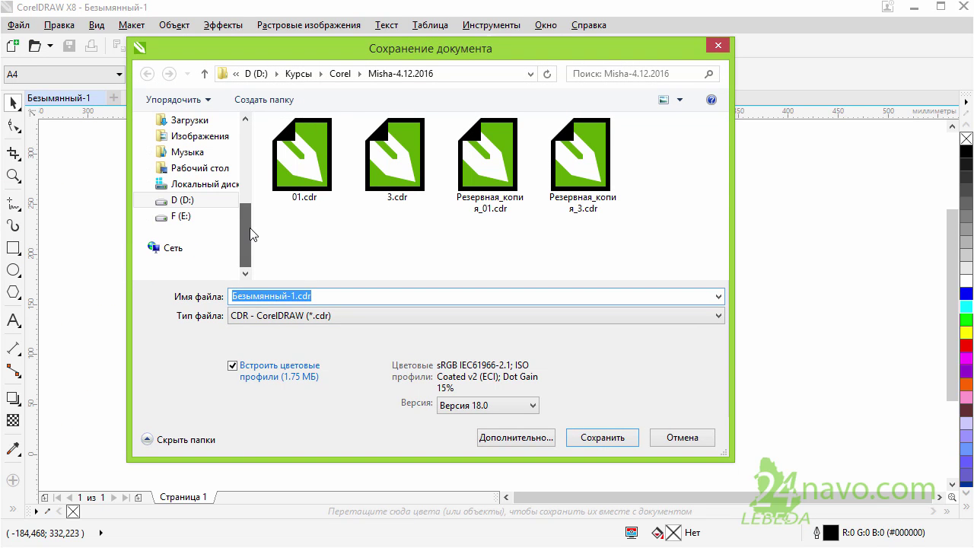
pyautogui.click(531, 73)
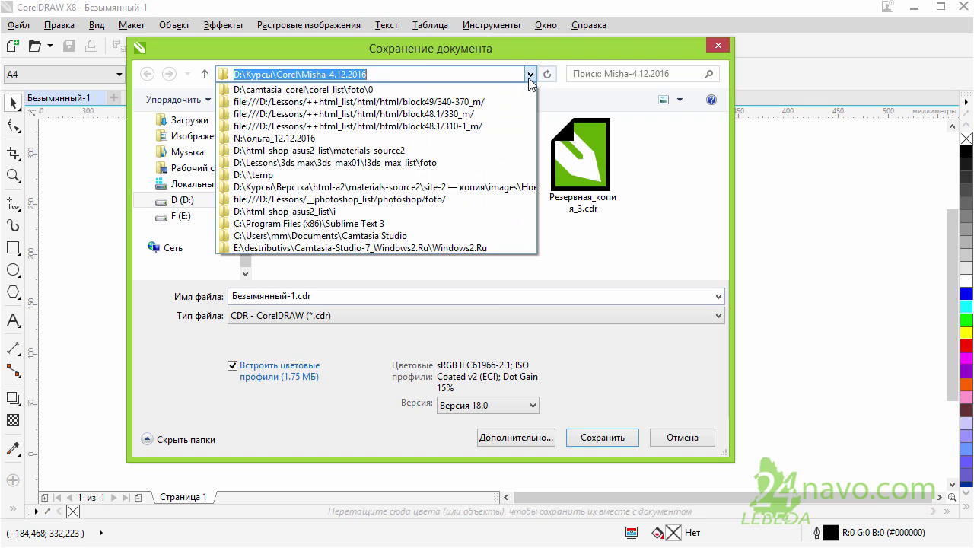
pyautogui.click(297, 296)
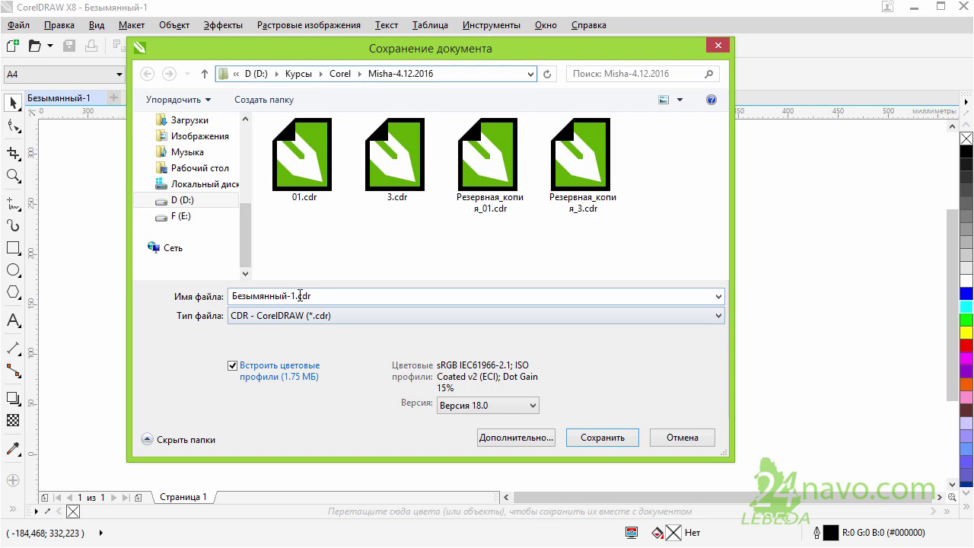
pyautogui.doubleClick(297, 296)
pyautogui.moveTo(297, 296); pyautogui.dragTo(197, 292)
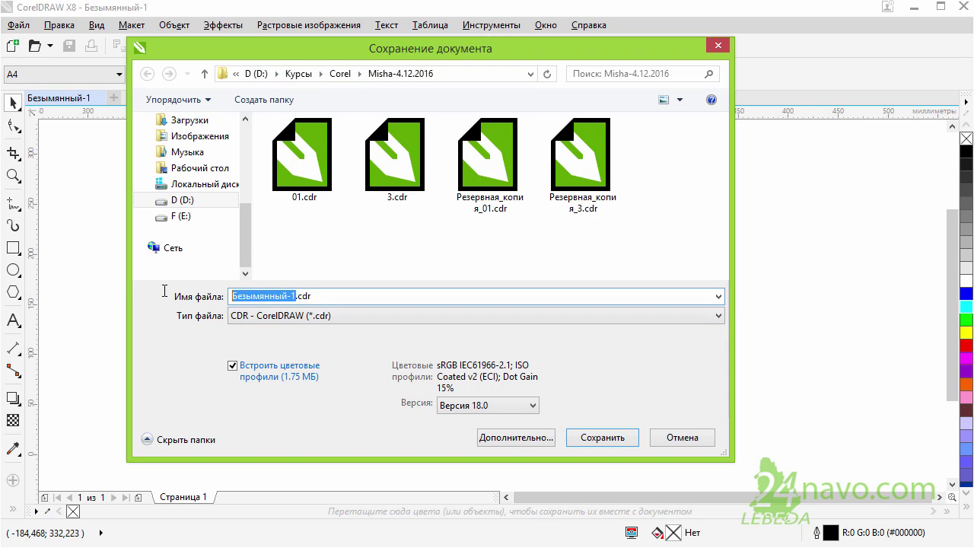
pyautogui.write('05')
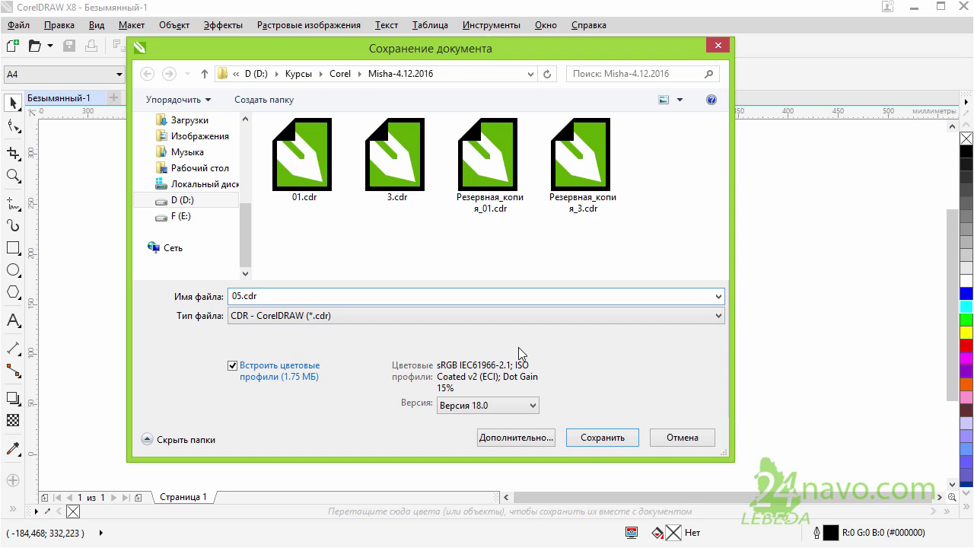
pyautogui.click(614, 440)
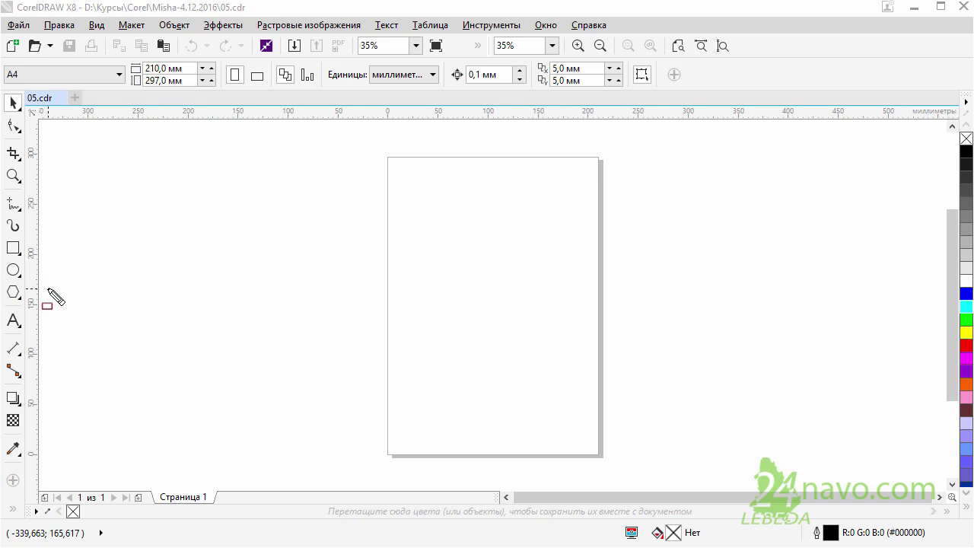
# Step: Show the Ellipse tool flyout with its ellipse and three-point ellipse modes
pyautogui.click(15, 274)
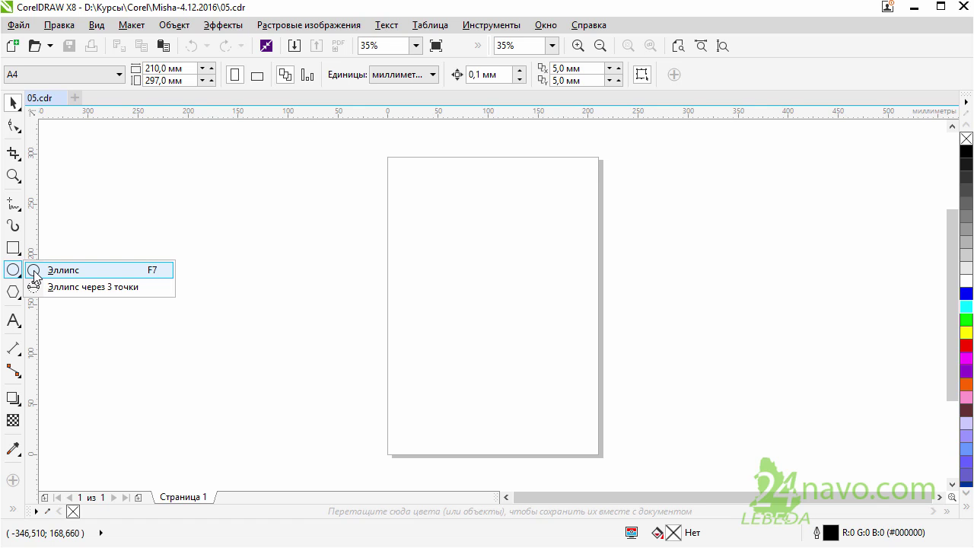
# Step: Draw an ellipse, move it to the page's upper right and fill it blue
pyautogui.click(34, 272)
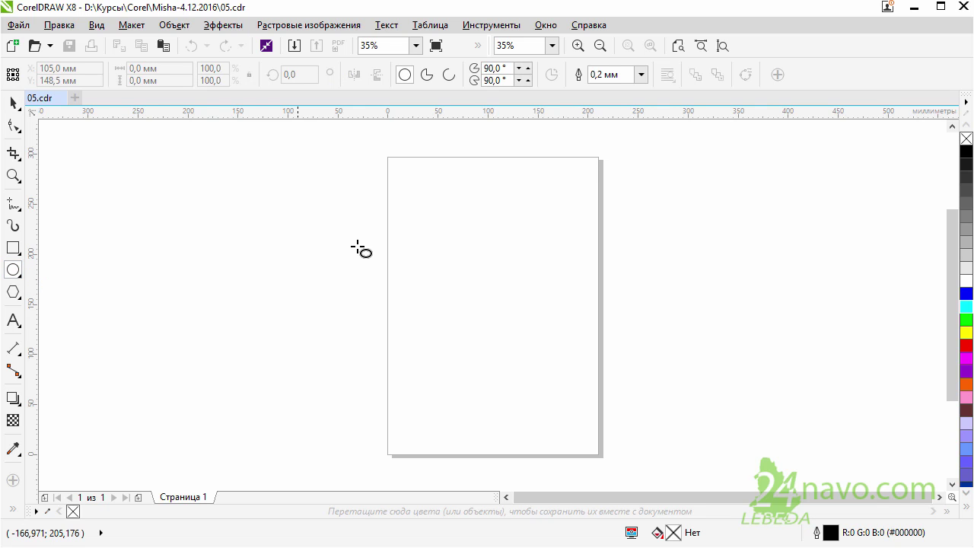
pyautogui.moveTo(435, 193)
pyautogui.mouseDown()
pyautogui.moveTo(505, 272)
pyautogui.moveTo(551, 249)
pyautogui.mouseUp()
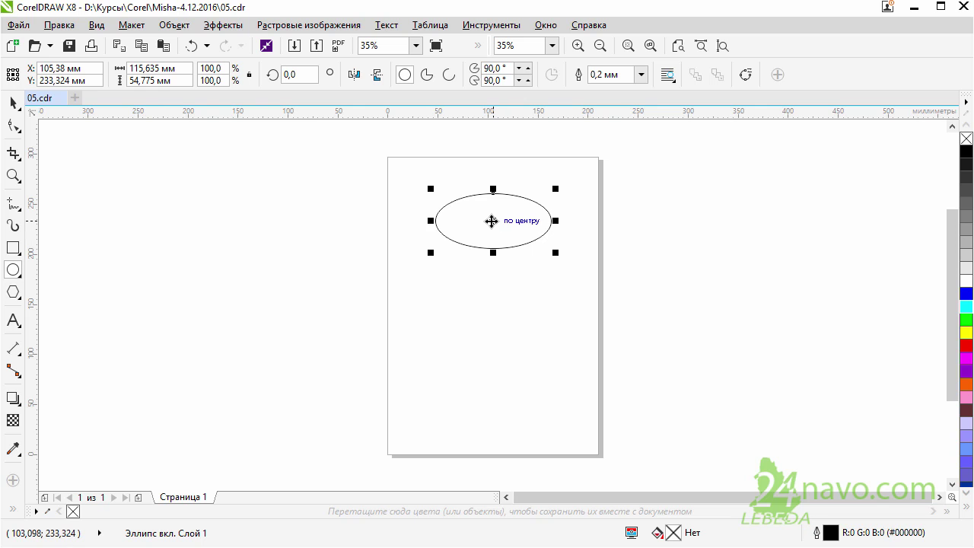
pyautogui.moveTo(493, 221)
pyautogui.mouseDown()
pyautogui.moveTo(404, 190)
pyautogui.moveTo(571, 169)
pyautogui.mouseUp()
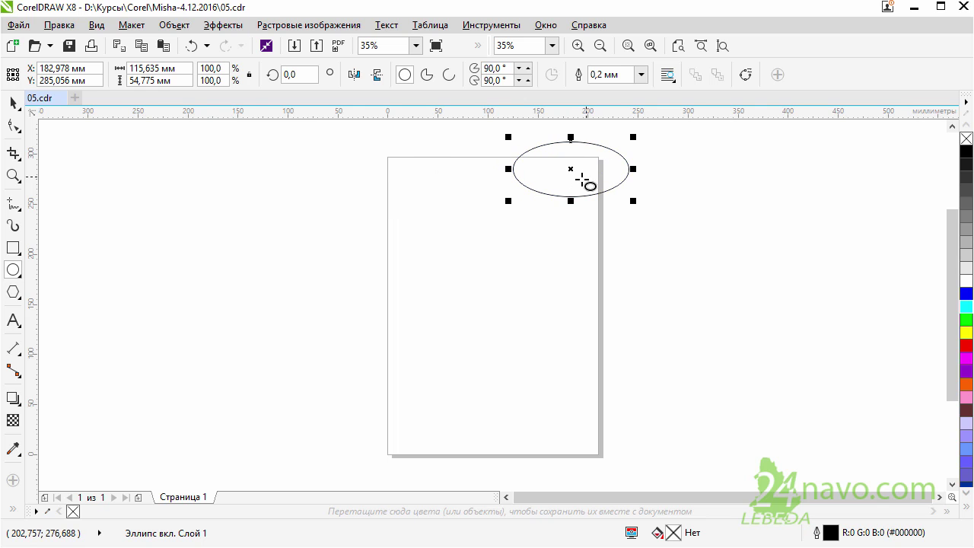
pyautogui.moveTo(571, 173); pyautogui.dragTo(578, 218)
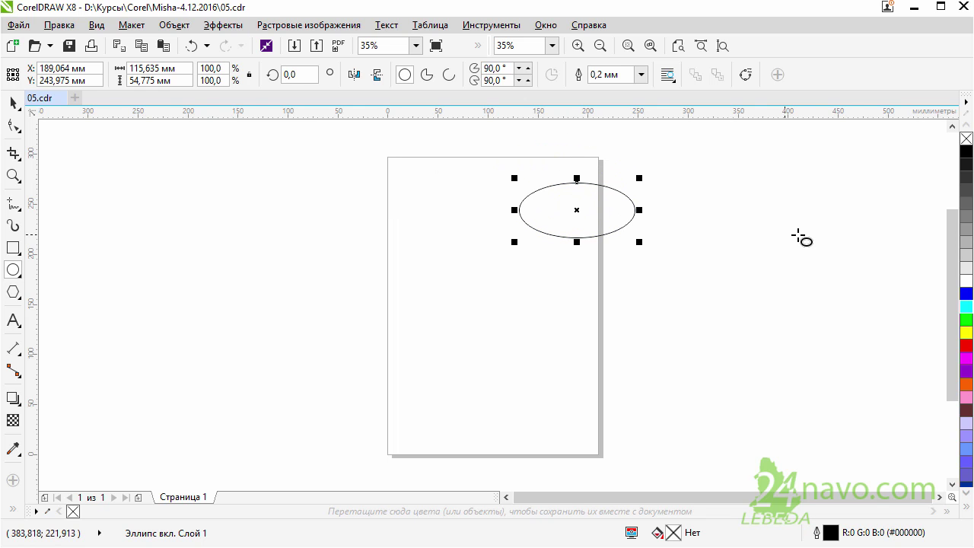
pyautogui.click(967, 293)
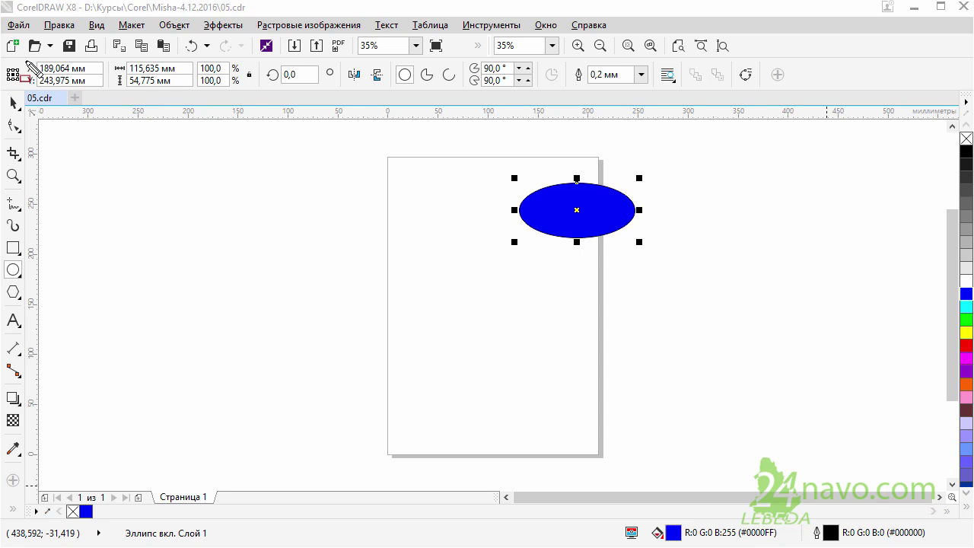
# Step: Inspect the blue ellipse's position and size fields on the property bar (115.6 × 54.8 mm)
pyautogui.moveTo(26, 63); pyautogui.dragTo(392, 93)
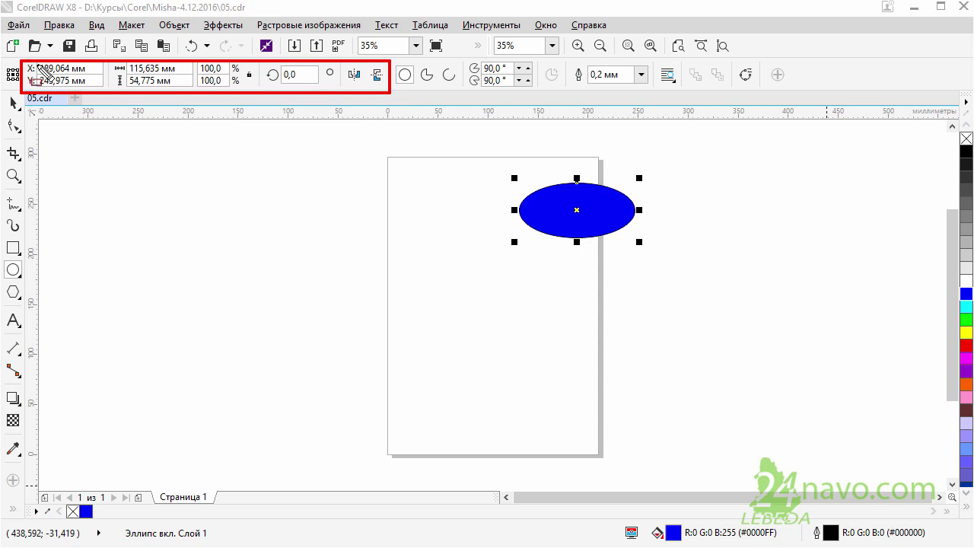
pyautogui.moveTo(27, 63)
pyautogui.mouseDown()
pyautogui.moveTo(113, 91)
pyautogui.moveTo(194, 91)
pyautogui.mouseUp()
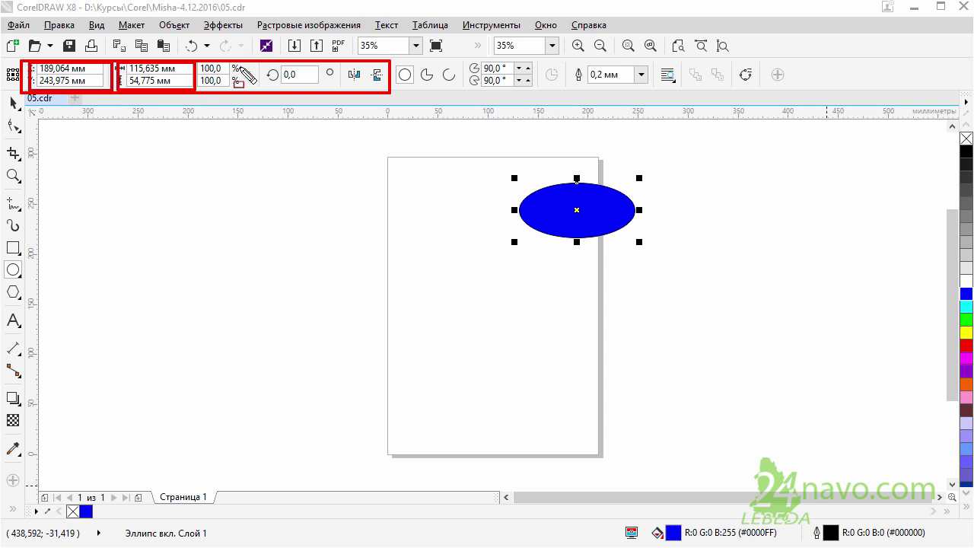
pyautogui.moveTo(239, 61)
pyautogui.mouseDown()
pyautogui.moveTo(245, 73)
pyautogui.moveTo(200, 90)
pyautogui.mouseUp()
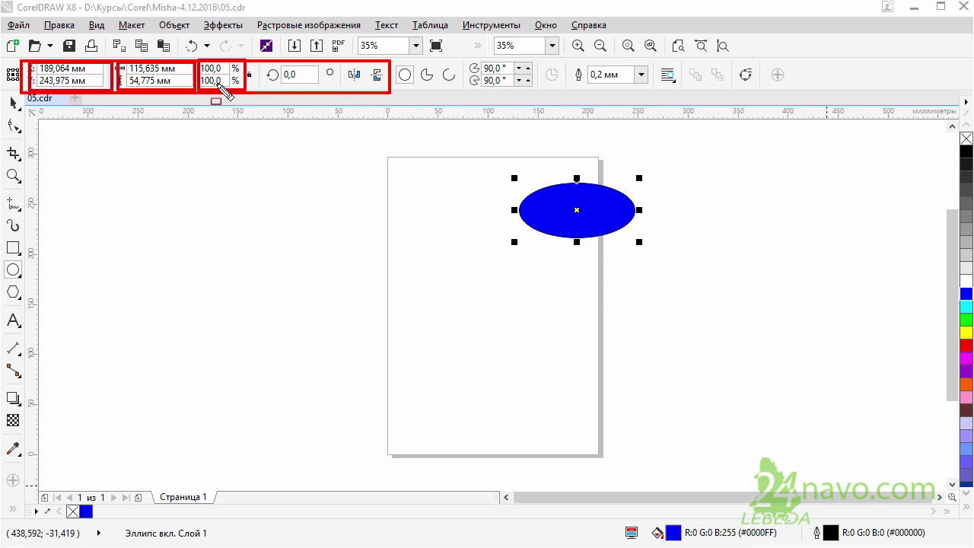
pyautogui.moveTo(242, 66); pyautogui.dragTo(257, 86)
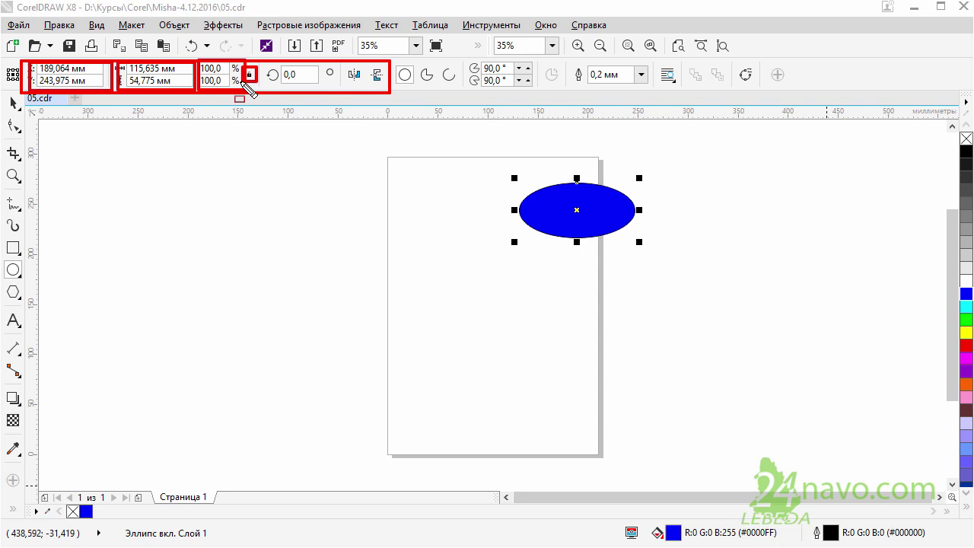
pyautogui.moveTo(142, 83)
pyautogui.mouseDown()
pyautogui.moveTo(152, 76)
pyautogui.moveTo(157, 94)
pyautogui.mouseUp()
pyautogui.moveTo(263, 66)
pyautogui.mouseDown()
pyautogui.moveTo(331, 85)
pyautogui.moveTo(355, 77)
pyautogui.moveTo(365, 89)
pyautogui.mouseUp()
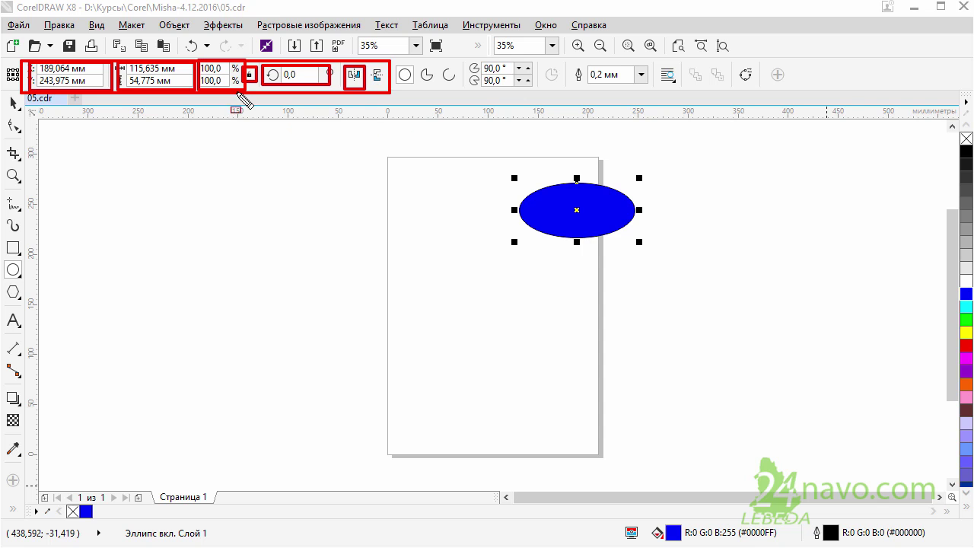
# Step: Move the blue ellipse left into the page's upper area
pyautogui.press('e')
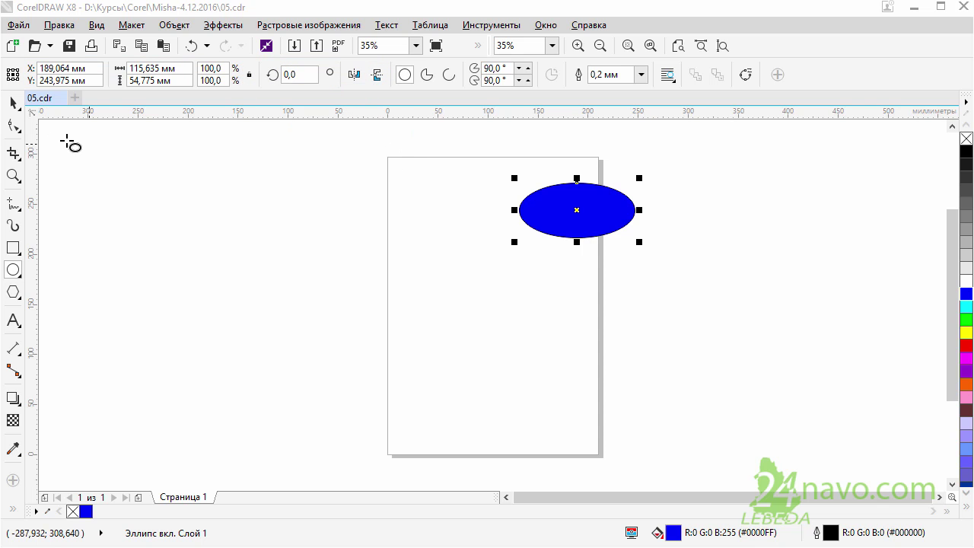
pyautogui.click(14, 104)
pyautogui.moveTo(590, 204); pyautogui.dragTo(497, 204)
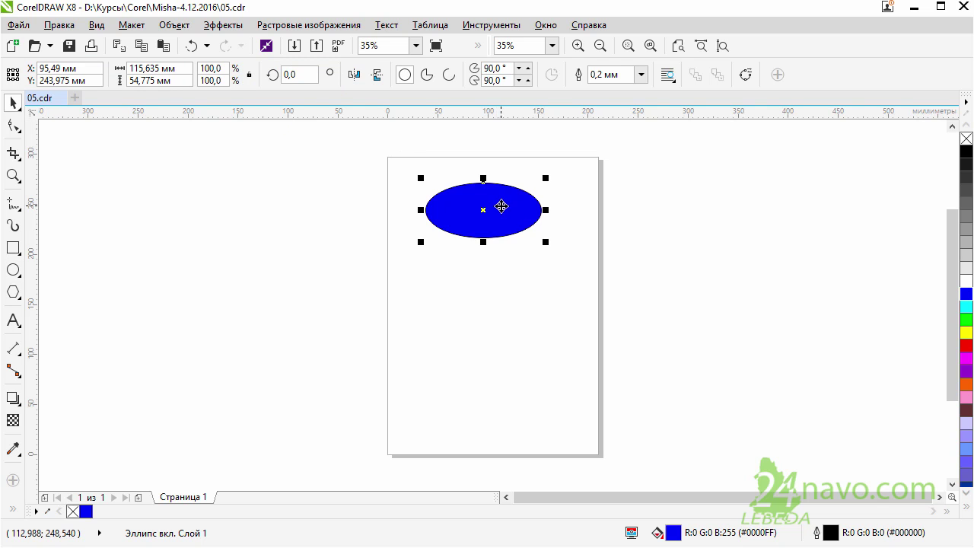
pyautogui.moveTo(507, 206); pyautogui.dragTo(513, 204)
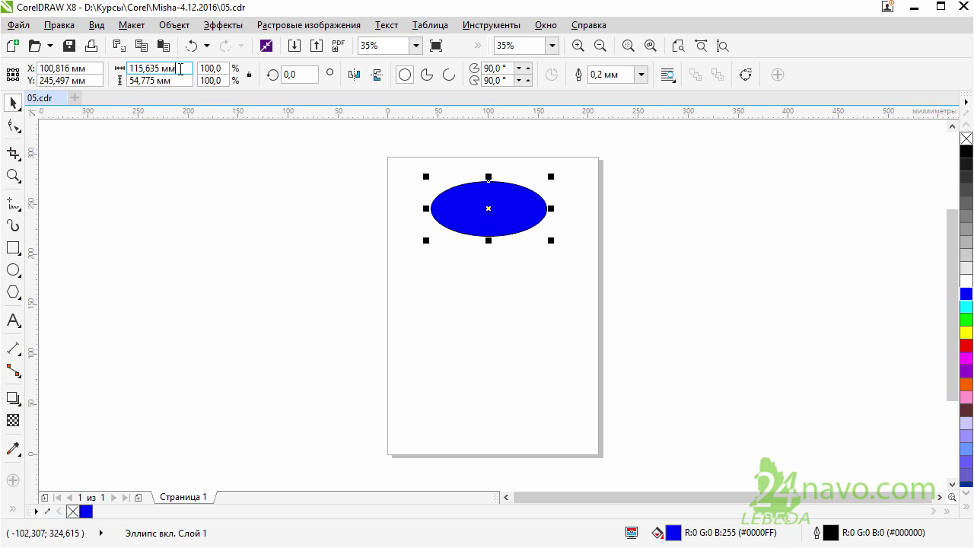
# Step: Resize the blue ellipse to 100 mm wide and 50 mm high
pyautogui.moveTo(180, 68); pyautogui.dragTo(110, 68)
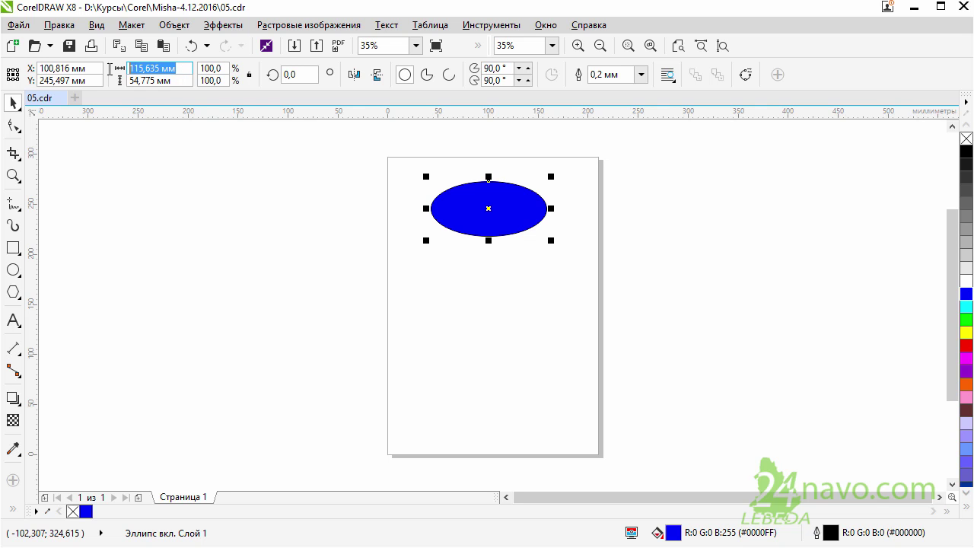
pyautogui.write('100')
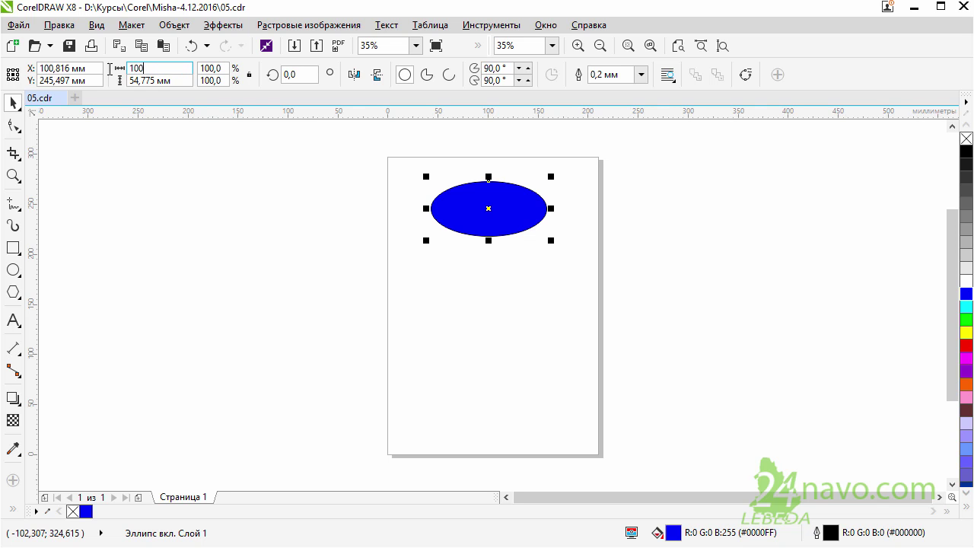
pyautogui.press('Return')
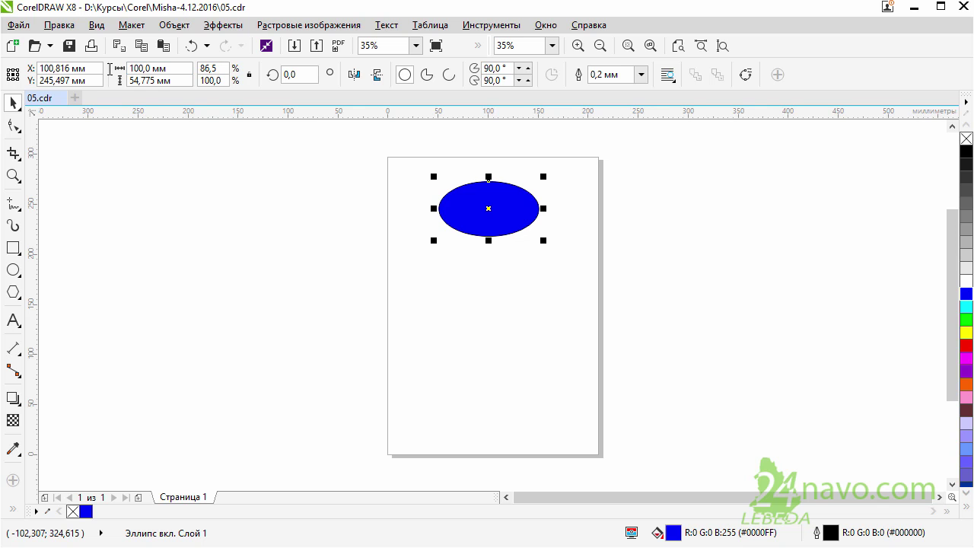
pyautogui.click(152, 79)
pyautogui.moveTo(178, 81); pyautogui.dragTo(95, 81)
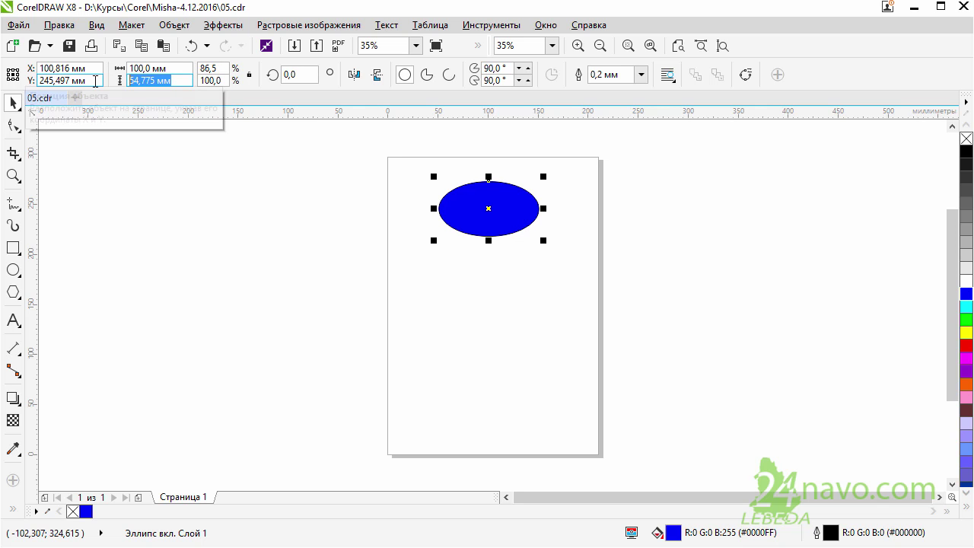
pyautogui.write('50')
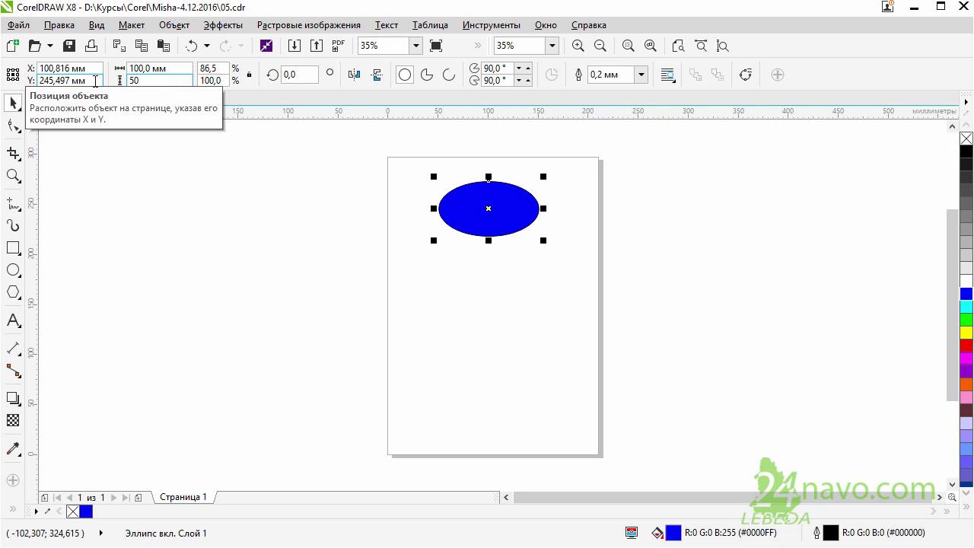
pyautogui.press('Return')
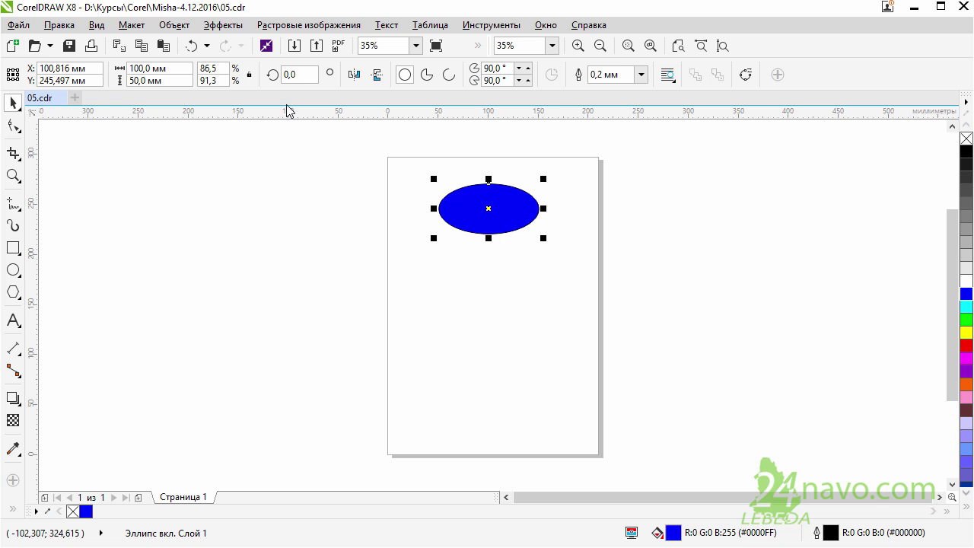
# Step: Rotate the blue ellipse by 45°
pyautogui.doubleClick(302, 75)
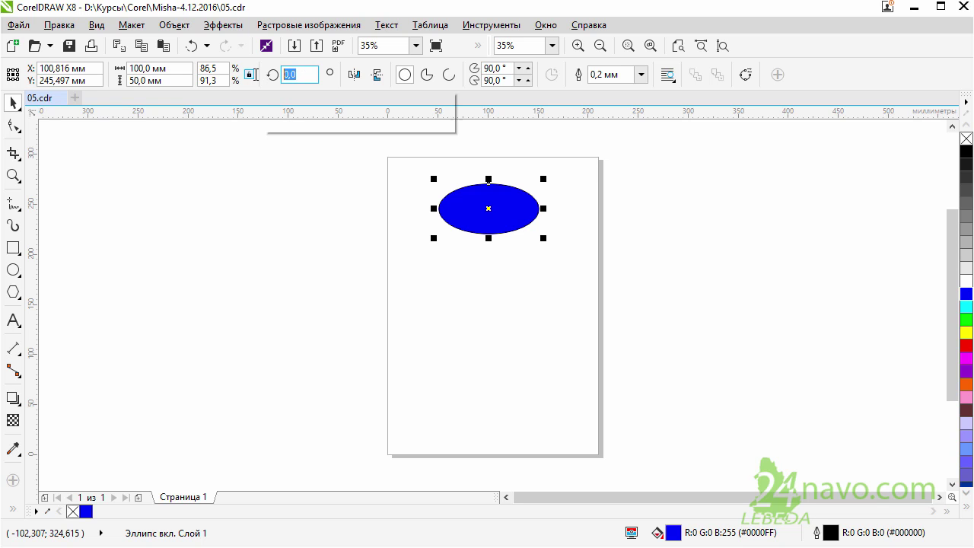
pyautogui.write('45')
pyautogui.press('Return')
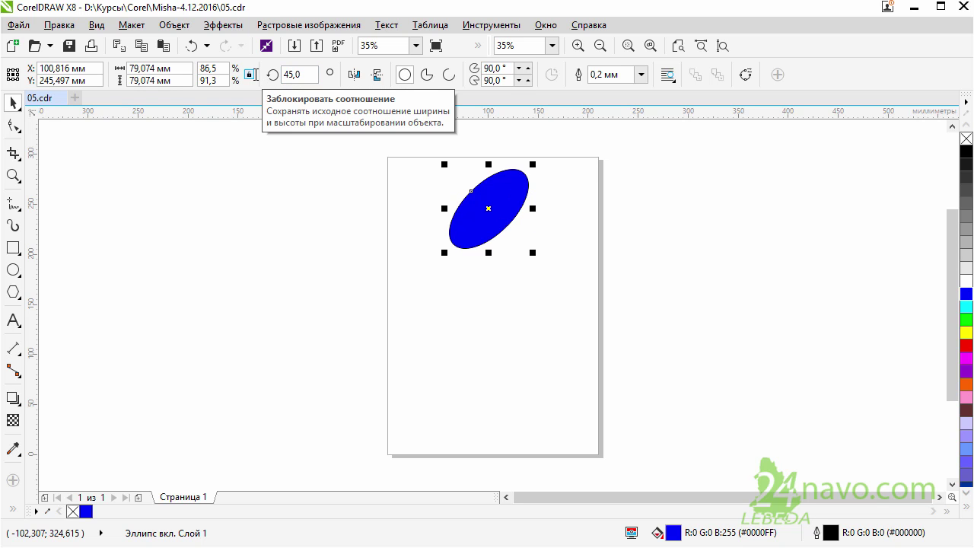
# Step: Try horizontal and vertical mirroring, then move the ellipse to the page's top-left corner
pyautogui.click(355, 75)
pyautogui.click(377, 74)
pyautogui.click(355, 76)
pyautogui.click(377, 74)
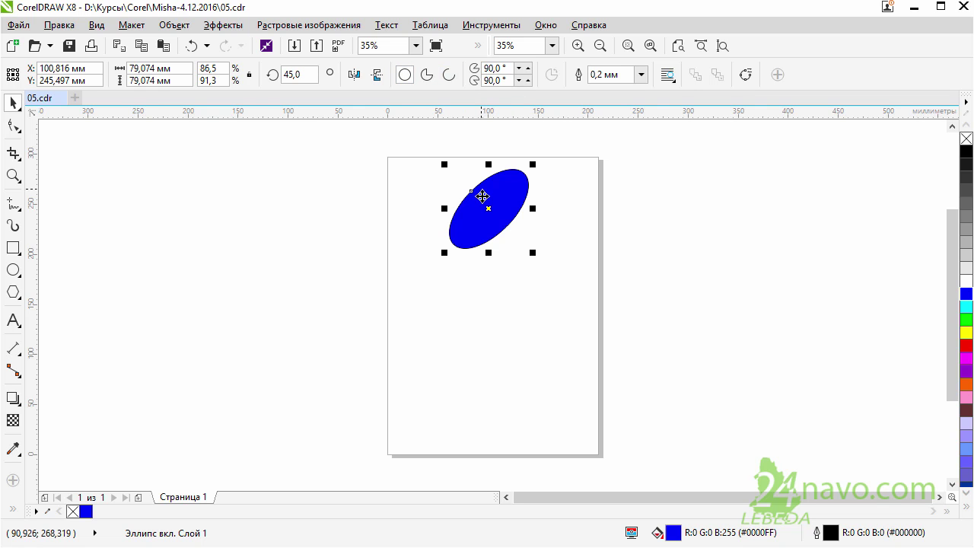
pyautogui.moveTo(487, 208); pyautogui.dragTo(436, 217)
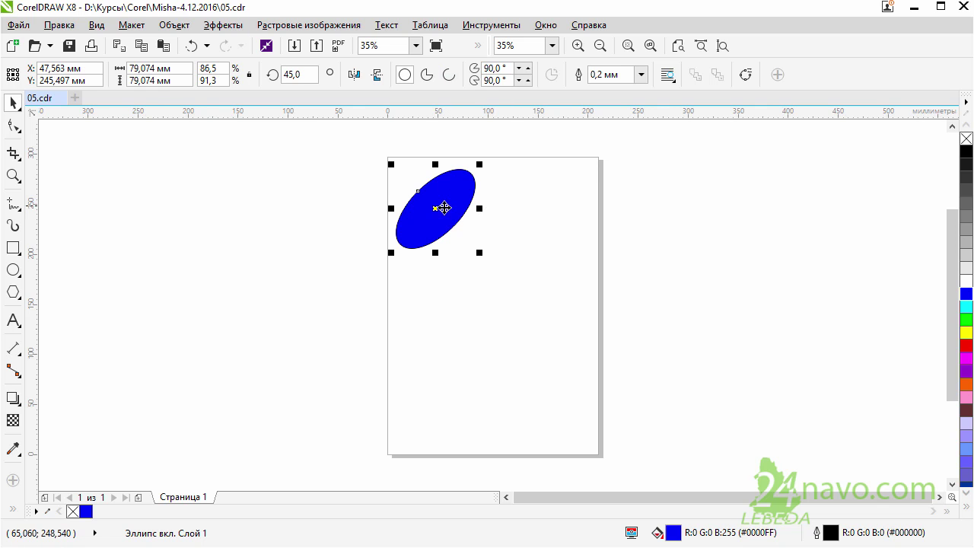
pyautogui.moveTo(434, 211); pyautogui.dragTo(518, 210)
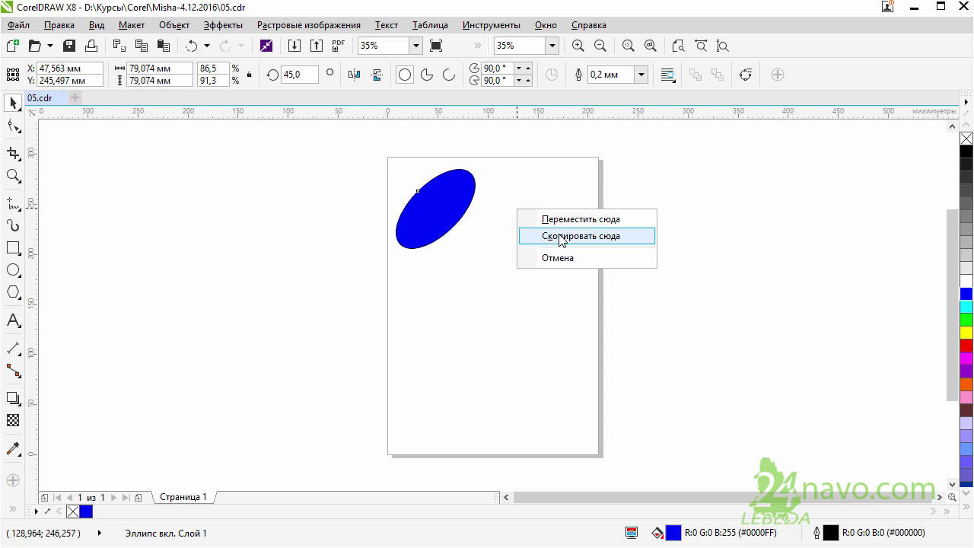
# Step: Drop a copy of the ellipse, fill it yellow and turn it into a pie
pyautogui.click(561, 236)
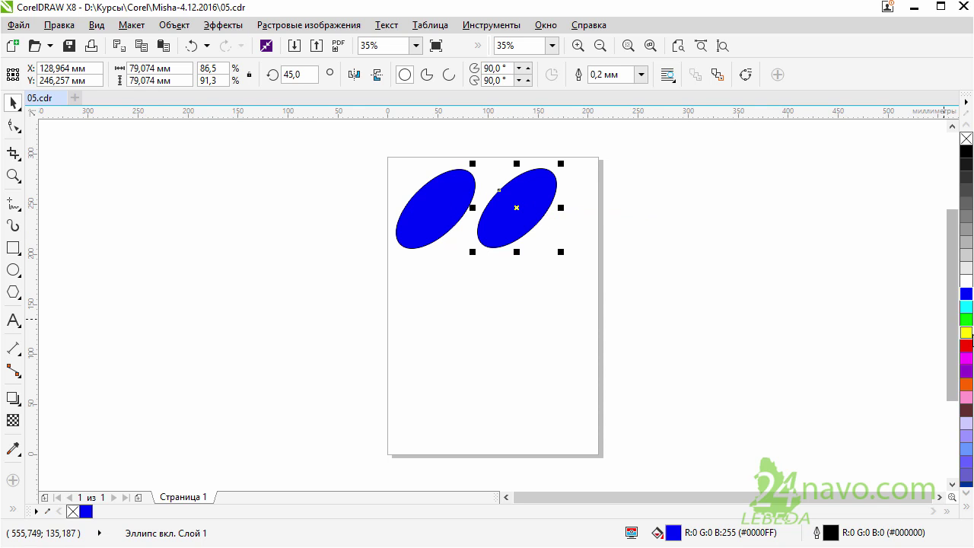
pyautogui.click(966, 333)
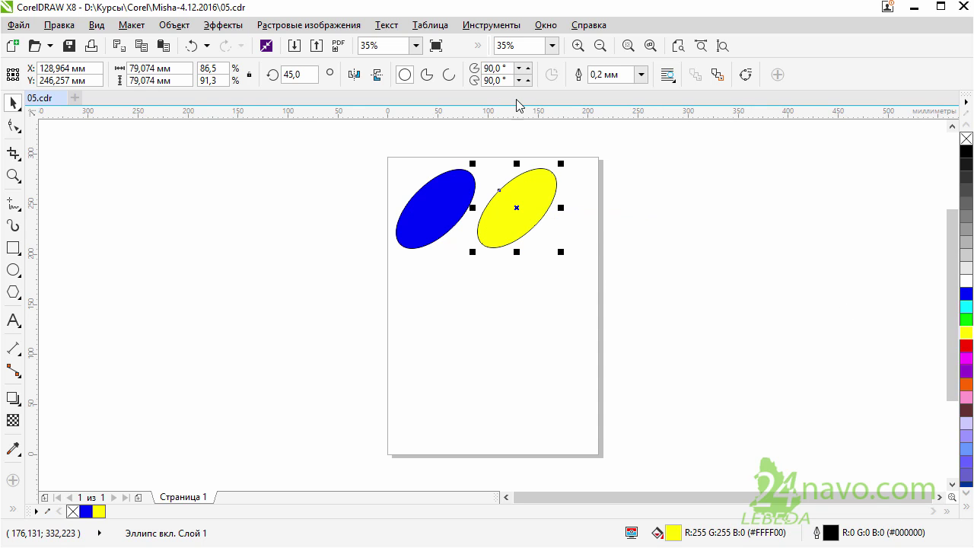
pyautogui.click(426, 77)
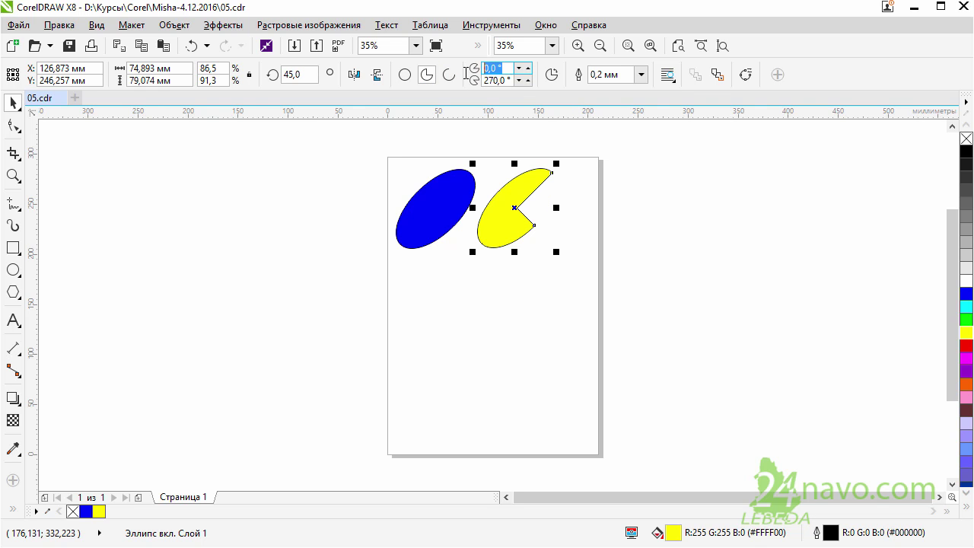
# Step: Set the pie's start angle to 10° and place a copy to its right
pyautogui.click(528, 68)
pyautogui.click(529, 67)
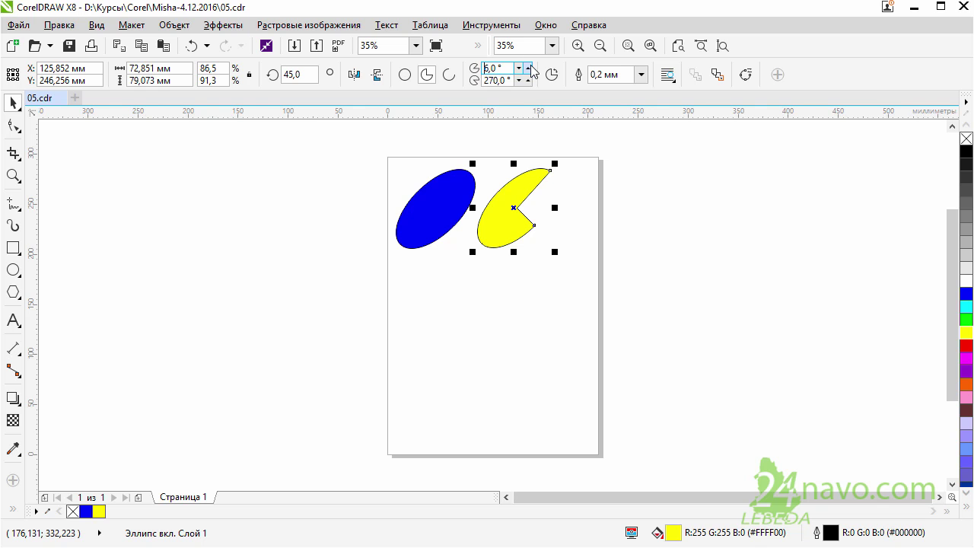
pyautogui.click(529, 68)
pyautogui.click(528, 68)
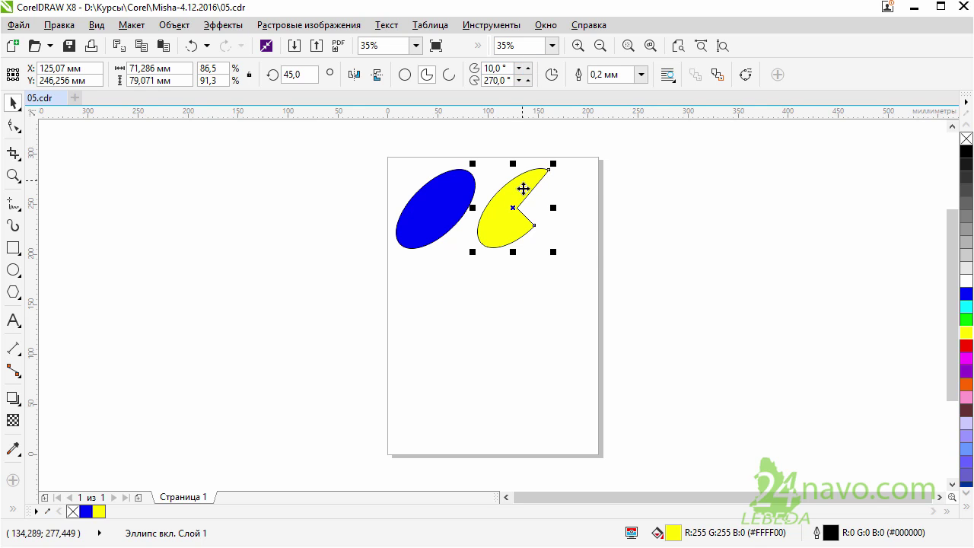
pyautogui.moveTo(516, 211)
pyautogui.mouseDown()
pyautogui.moveTo(588, 219)
pyautogui.moveTo(586, 211)
pyautogui.mouseUp()
pyautogui.click(636, 242)
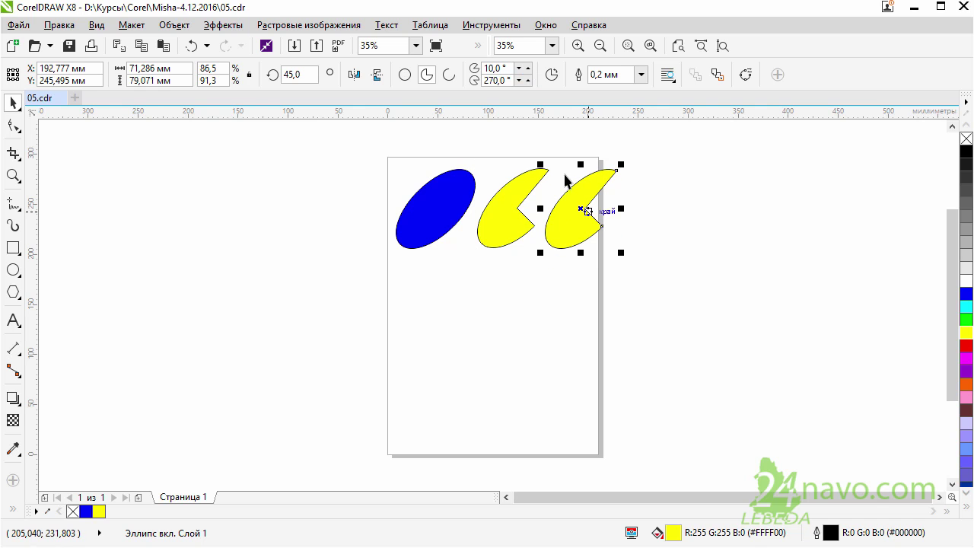
# Step: Turn the second pie into an open arc with a 44° start angle
pyautogui.click(450, 75)
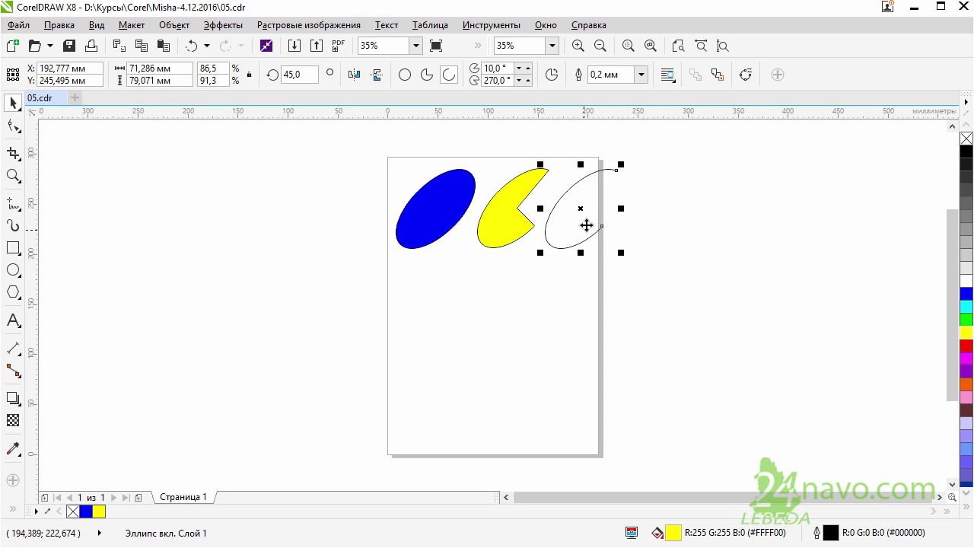
pyautogui.moveTo(506, 67); pyautogui.dragTo(476, 64)
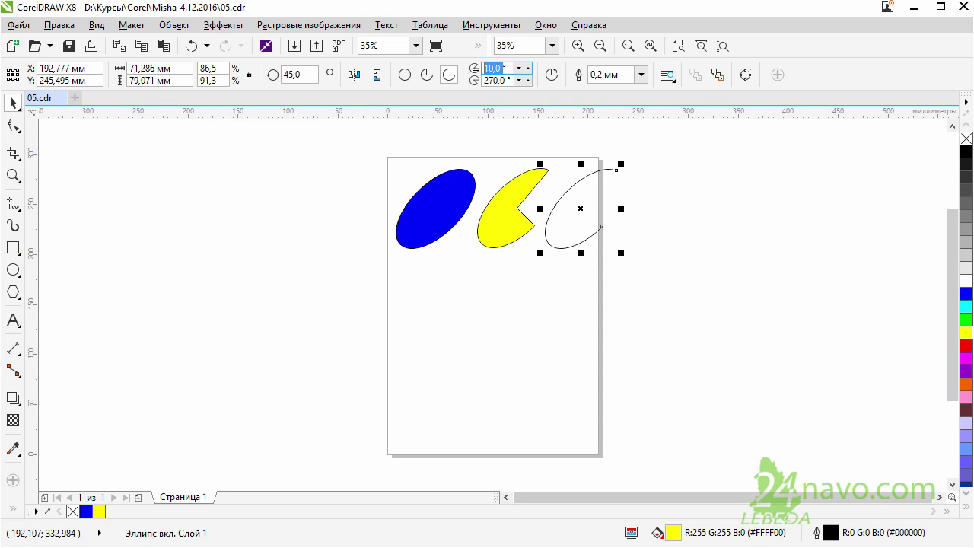
pyautogui.write('44')
pyautogui.press('Return')
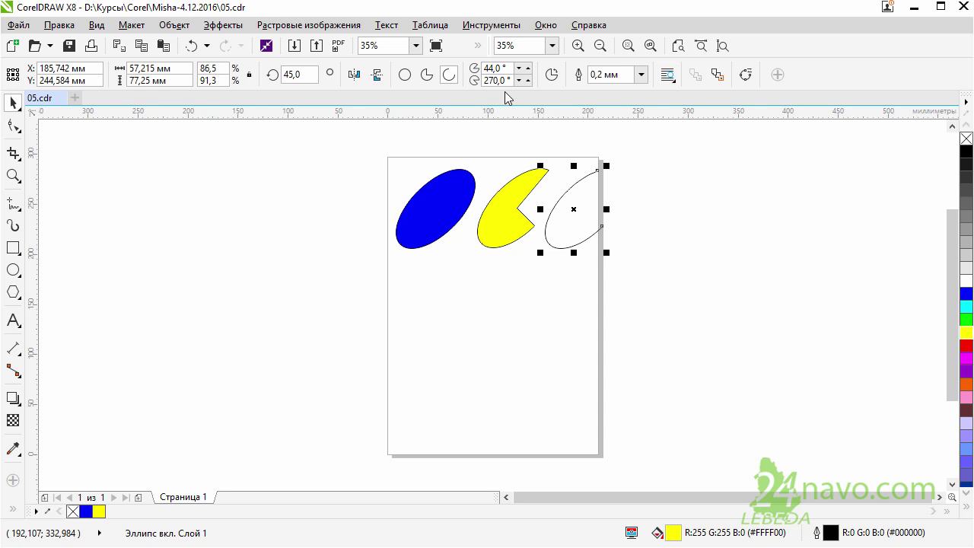
# Step: Test Change Direction on the arc and the first yellow pie, restoring the pie
pyautogui.click(551, 80)
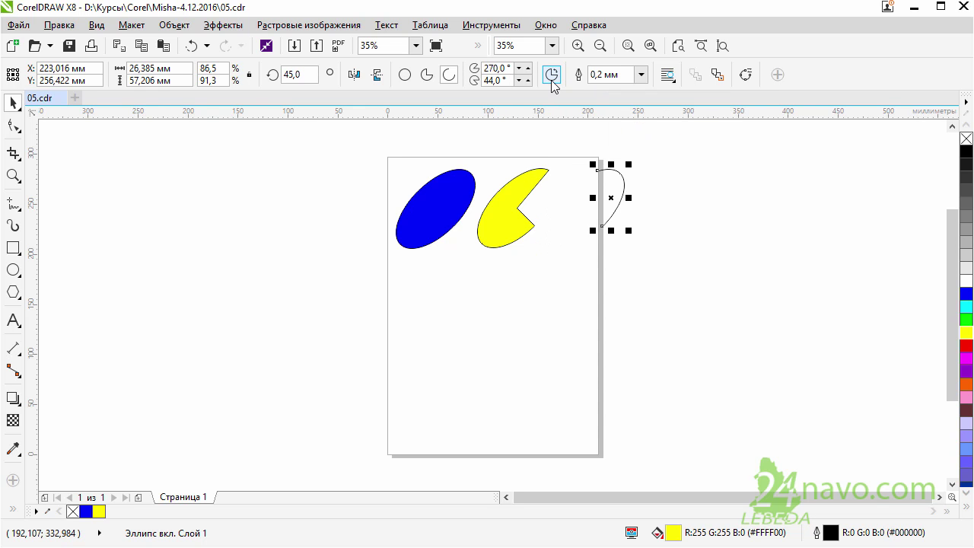
pyautogui.click(551, 80)
pyautogui.click(551, 80)
pyautogui.click(515, 195)
pyautogui.click(548, 80)
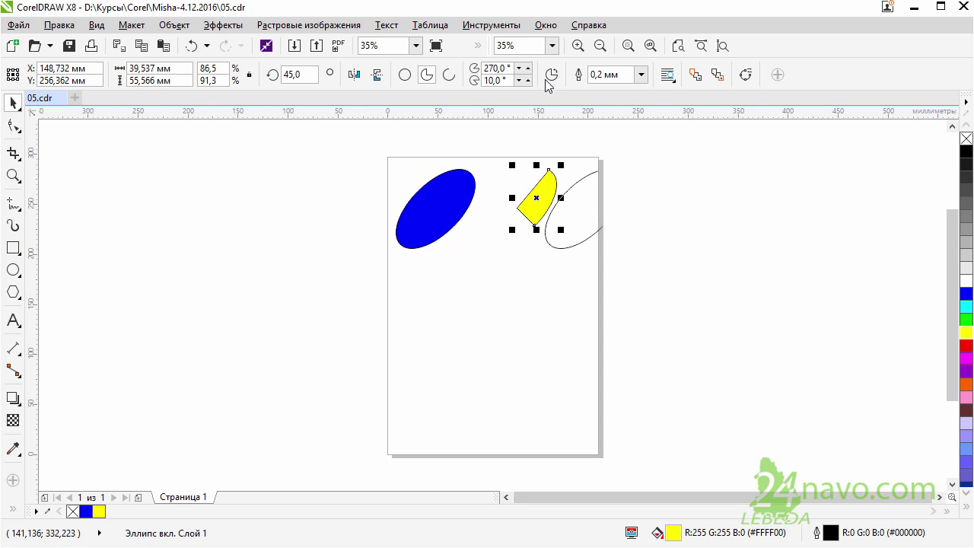
pyautogui.click(548, 79)
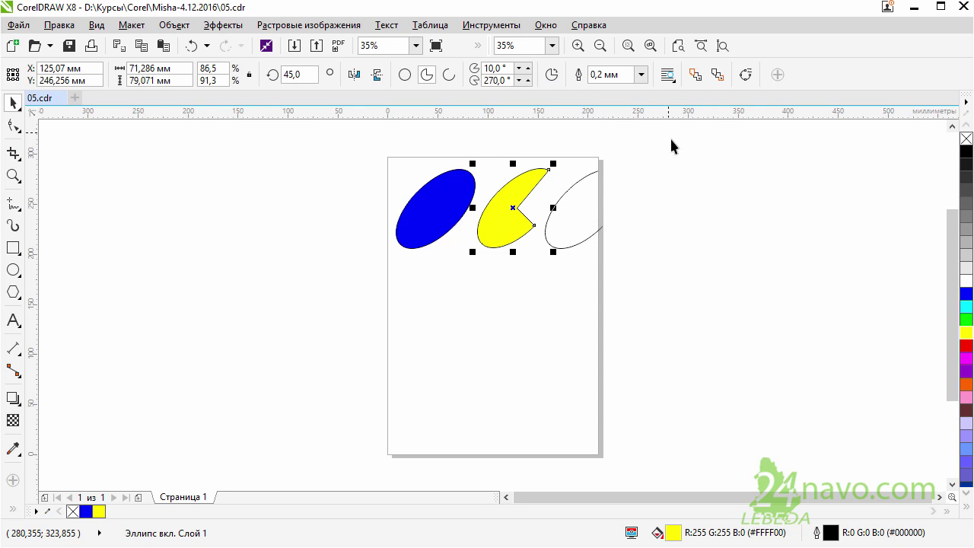
# Step: Select the yellow pie and change its outline width from 1.5 mm to 11 mm
pyautogui.click(620, 129)
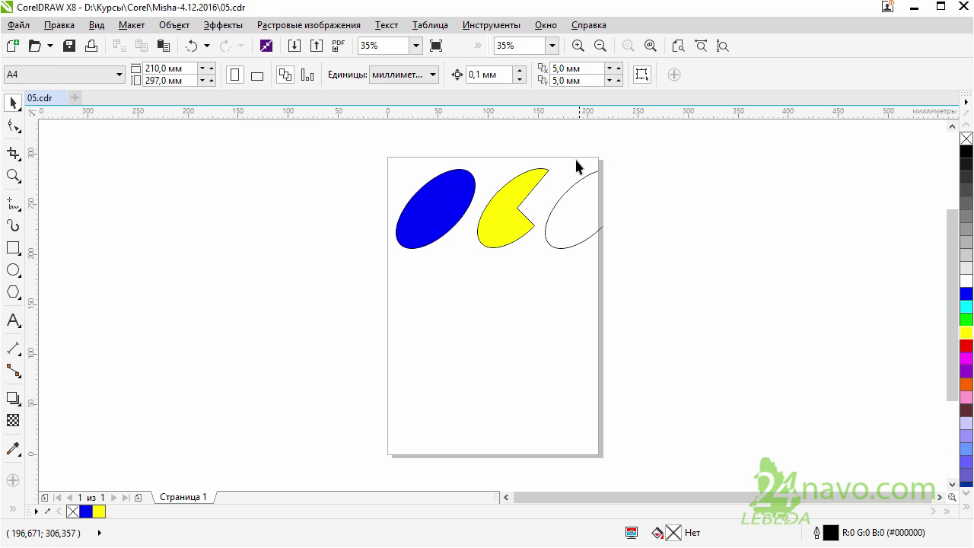
pyautogui.click(520, 210)
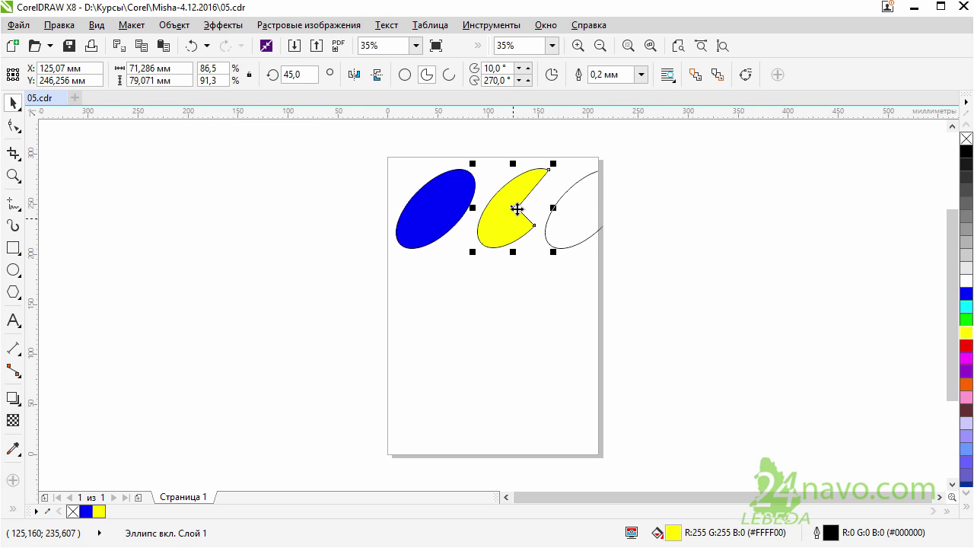
pyautogui.click(641, 73)
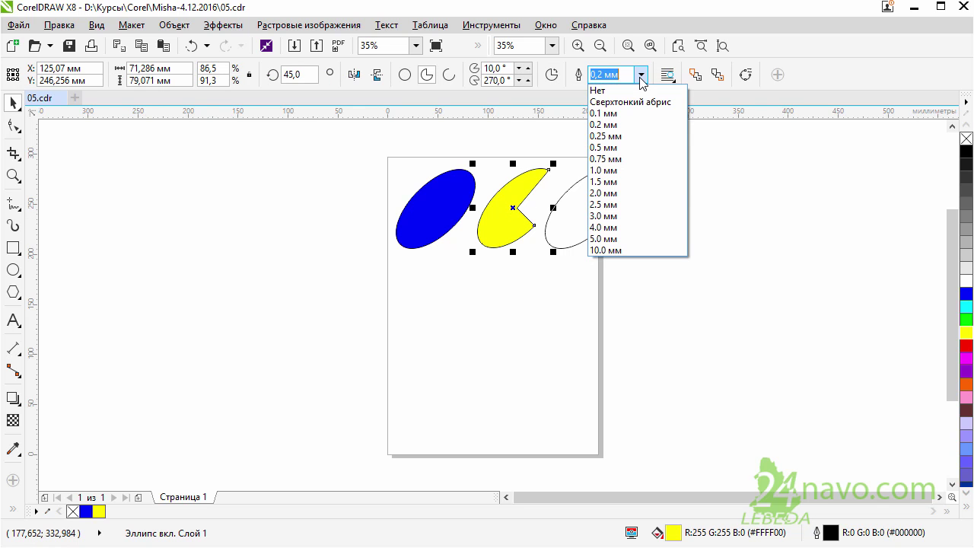
pyautogui.click(616, 181)
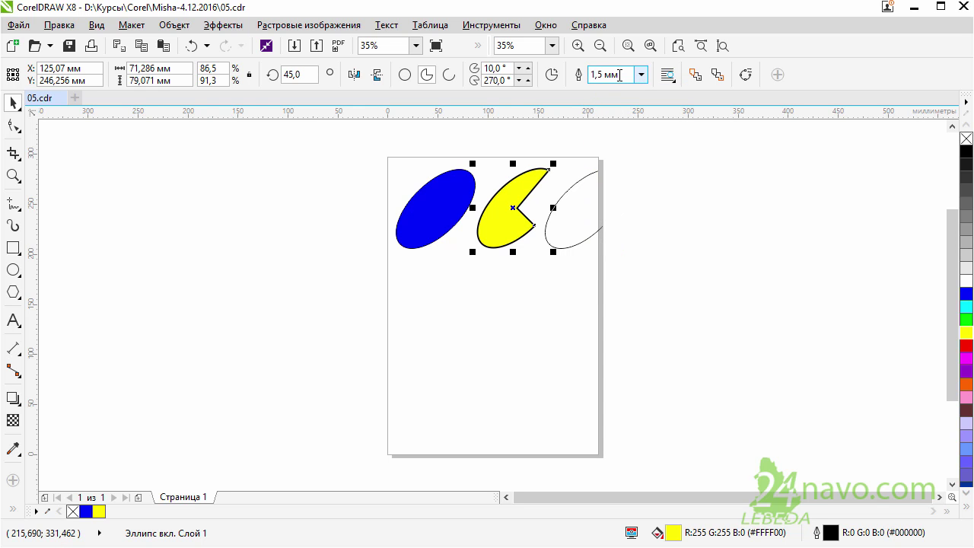
pyautogui.moveTo(618, 74); pyautogui.dragTo(570, 82)
pyautogui.write('11')
pyautogui.press('Return')
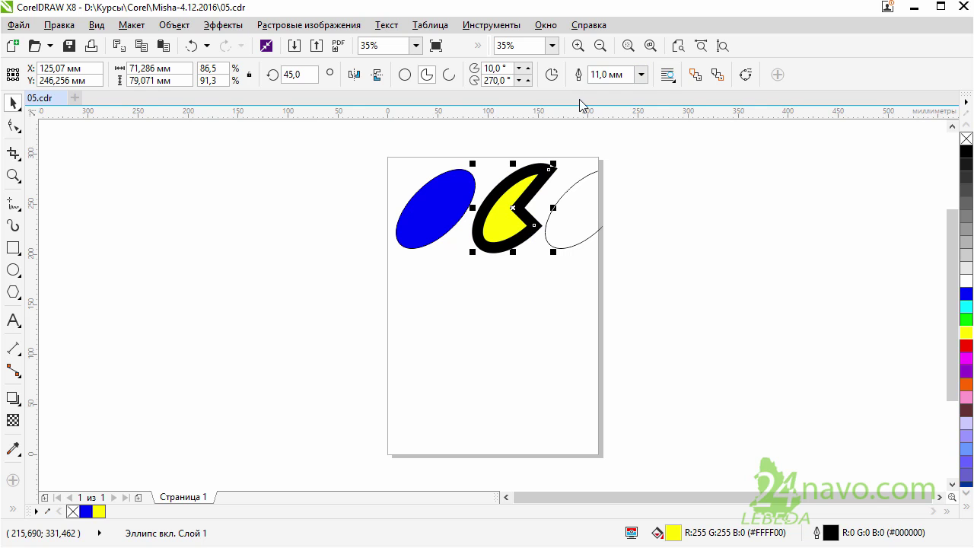
# Step: Try the pie behind and in front of the blue ellipse, then move it back right
pyautogui.click(669, 74)
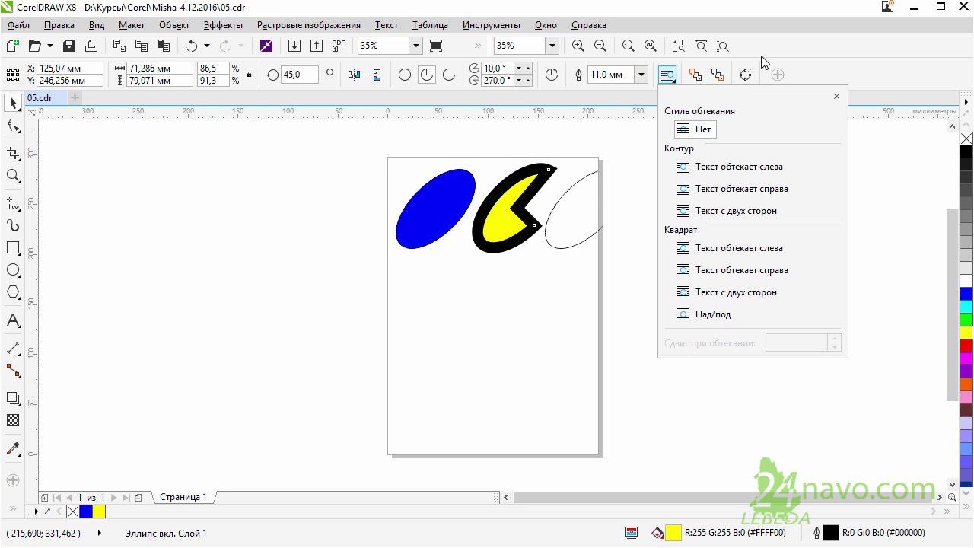
pyautogui.click(801, 51)
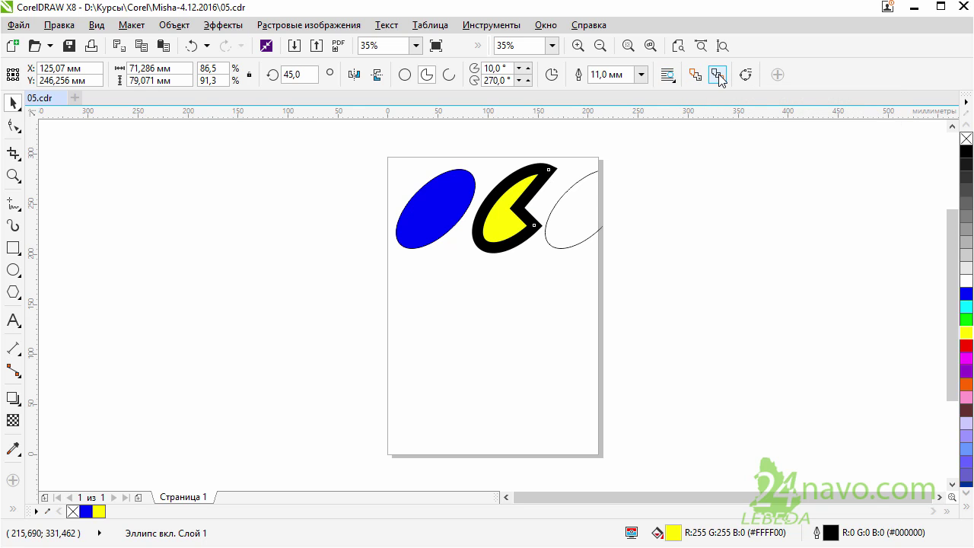
pyautogui.moveTo(537, 172); pyautogui.dragTo(499, 167)
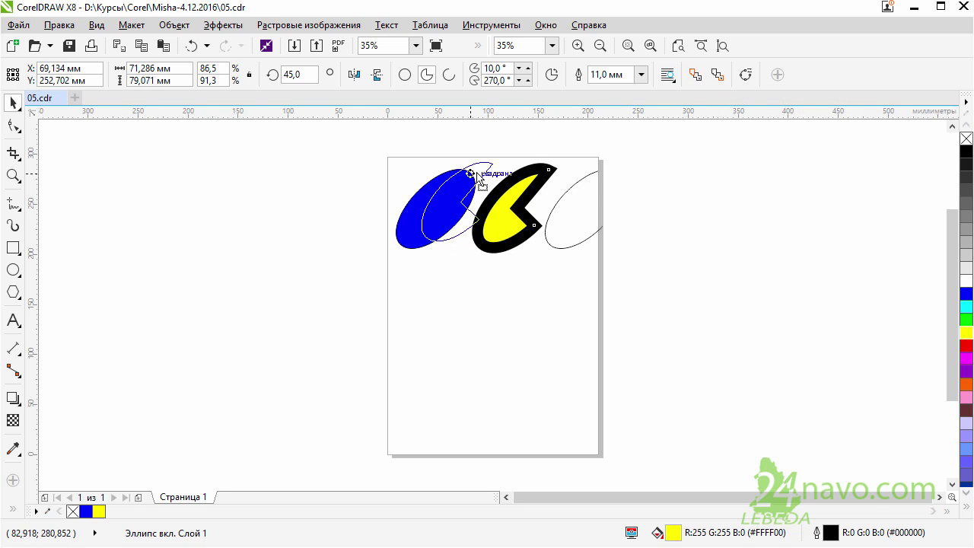
pyautogui.click(718, 76)
pyautogui.click(694, 76)
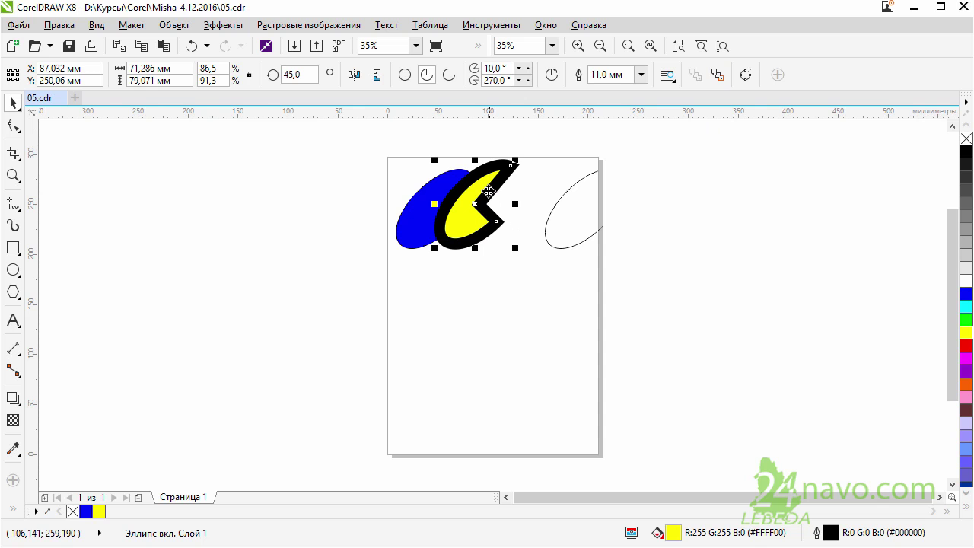
pyautogui.moveTo(485, 193); pyautogui.dragTo(526, 187)
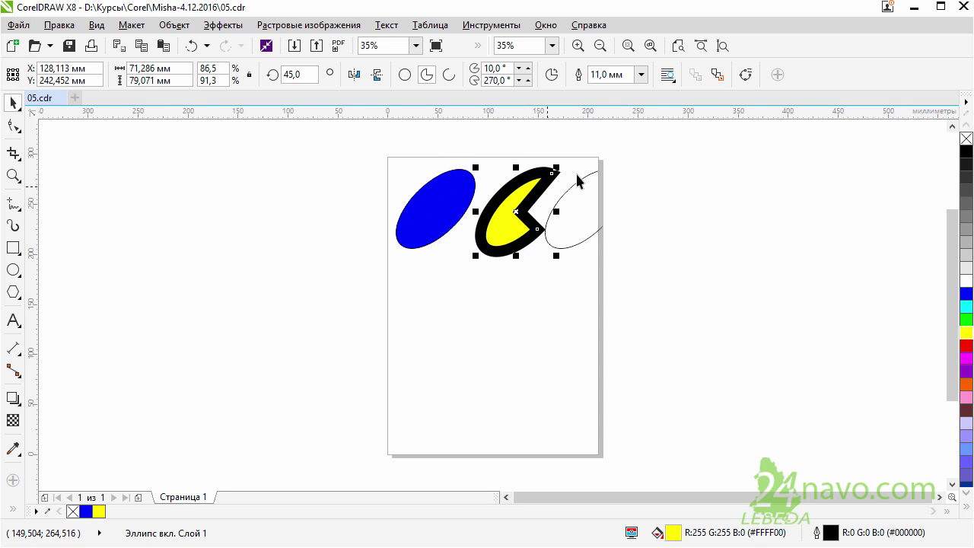
pyautogui.click(746, 74)
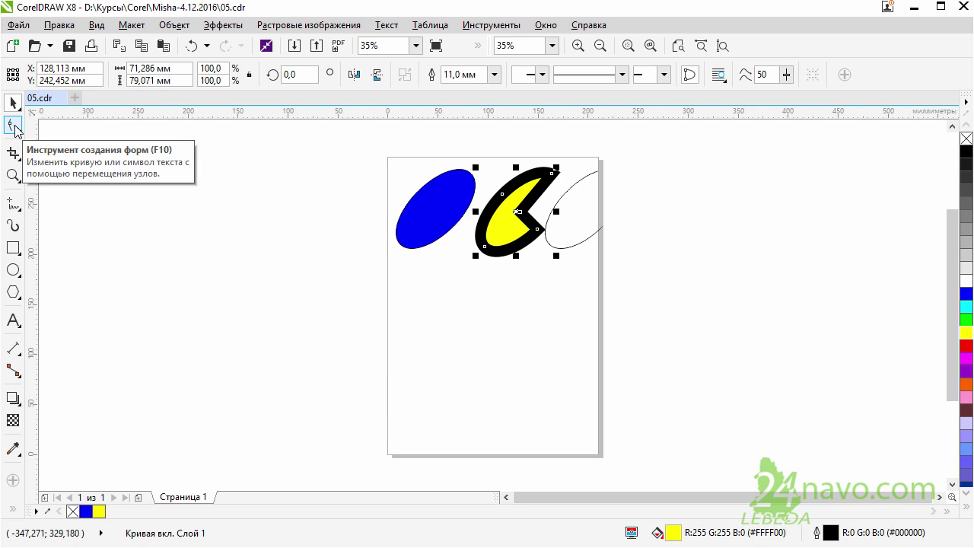
pyautogui.click(13, 125)
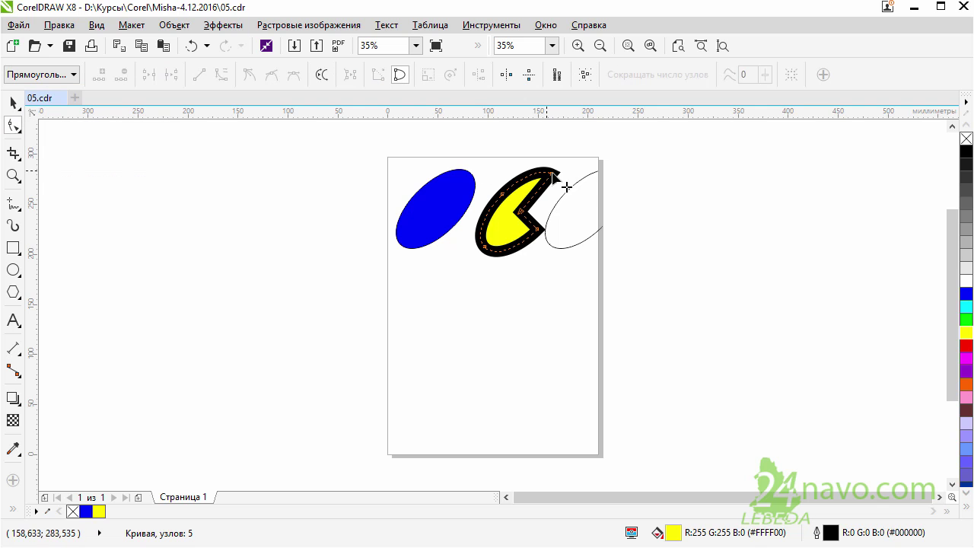
pyautogui.moveTo(554, 174); pyautogui.dragTo(571, 143)
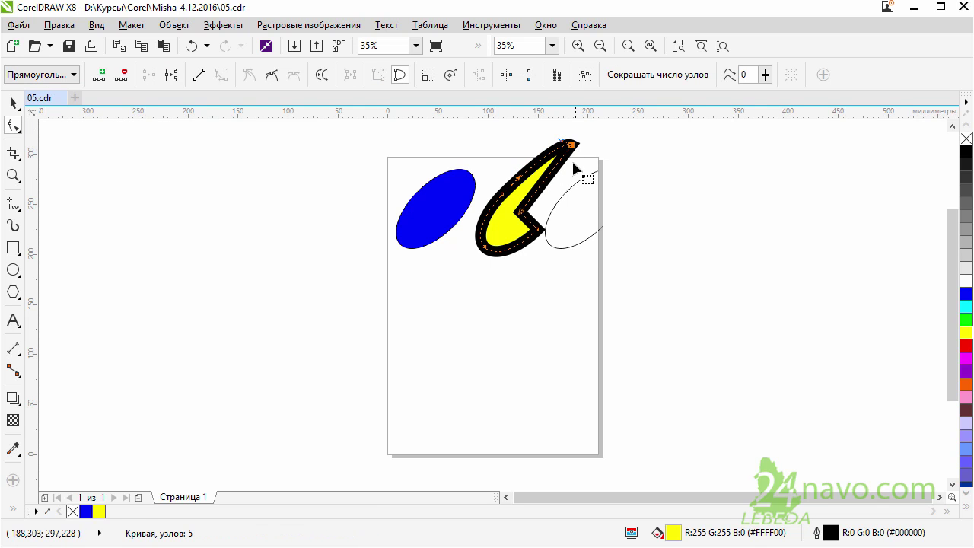
pyautogui.moveTo(571, 144)
pyautogui.mouseDown()
pyautogui.moveTo(605, 162)
pyautogui.moveTo(472, 186)
pyautogui.mouseUp()
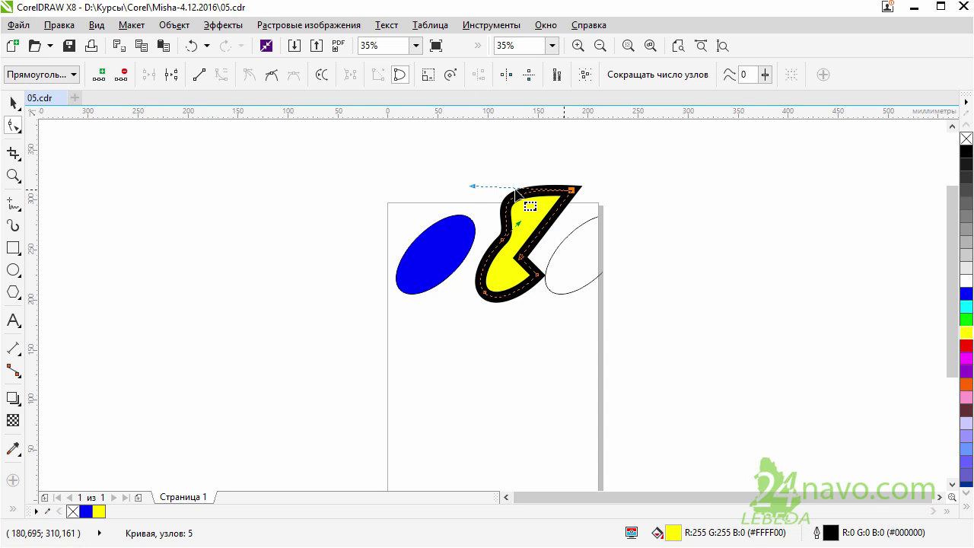
pyautogui.click(13, 103)
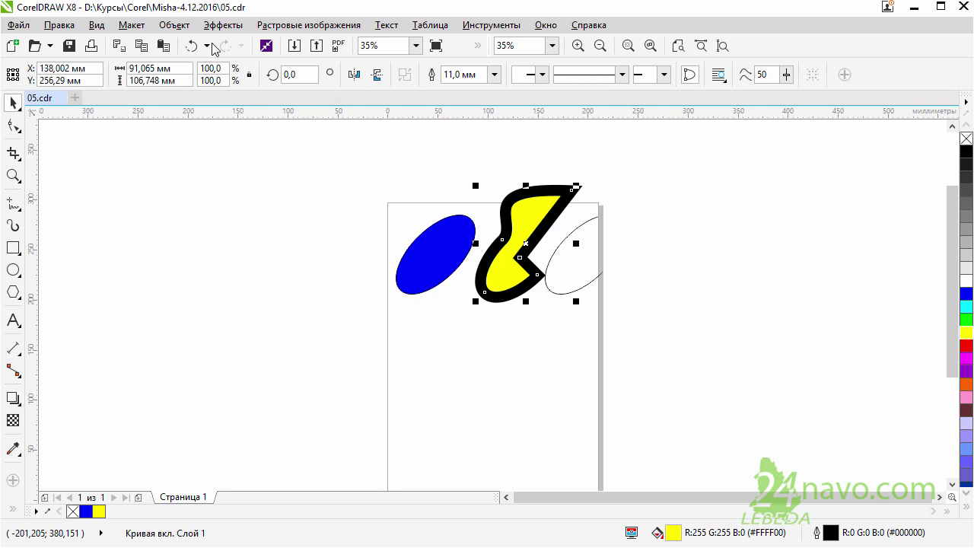
pyautogui.click(192, 47)
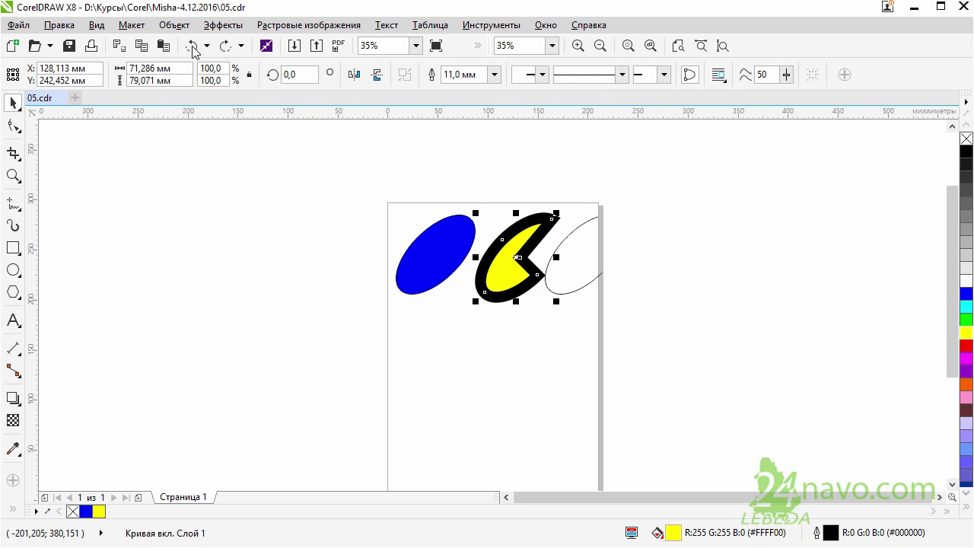
pyautogui.click(192, 47)
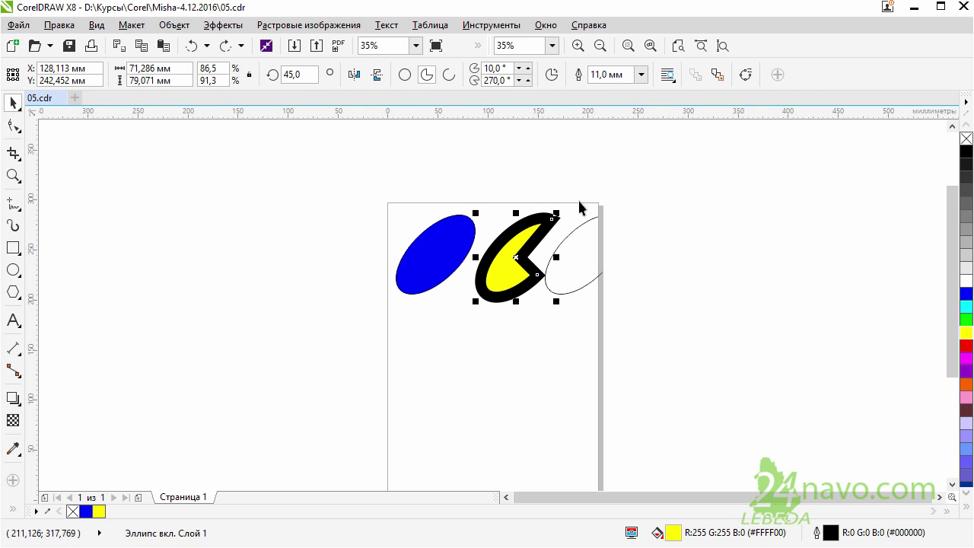
pyautogui.moveTo(532, 239); pyautogui.dragTo(531, 229)
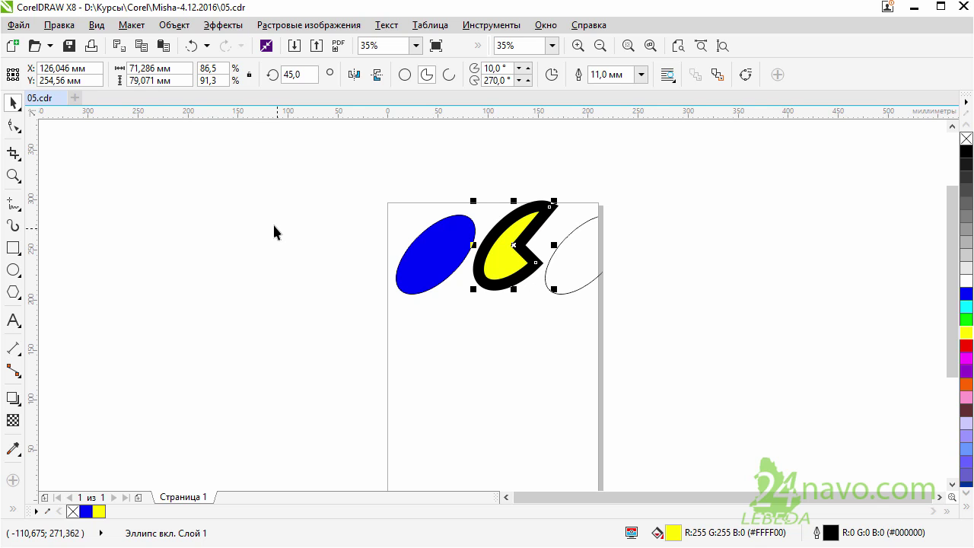
pyautogui.click(17, 176)
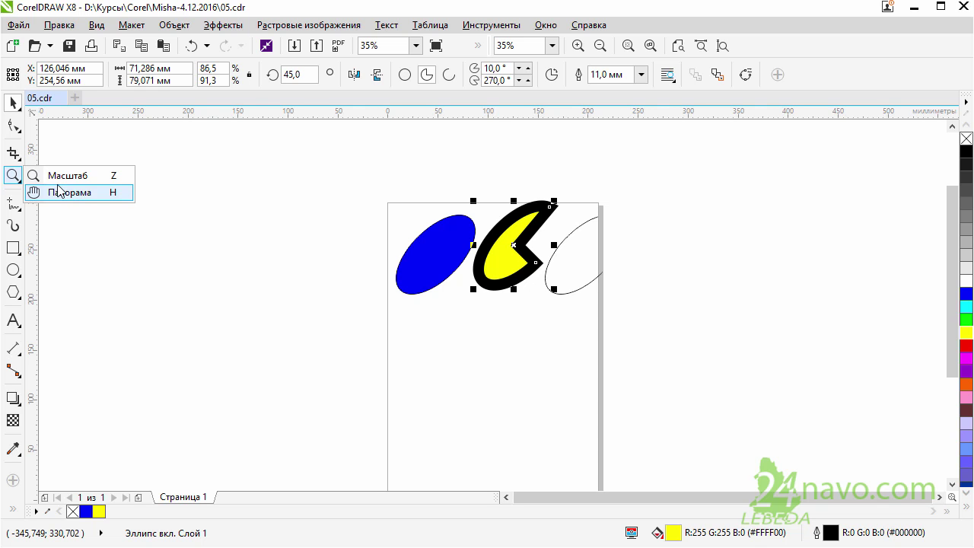
pyautogui.click(52, 181)
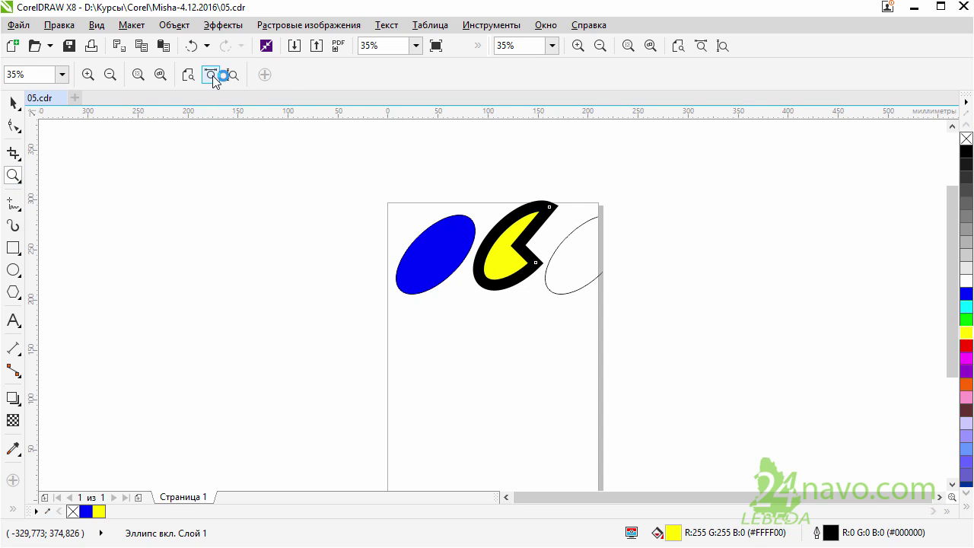
pyautogui.click(265, 75)
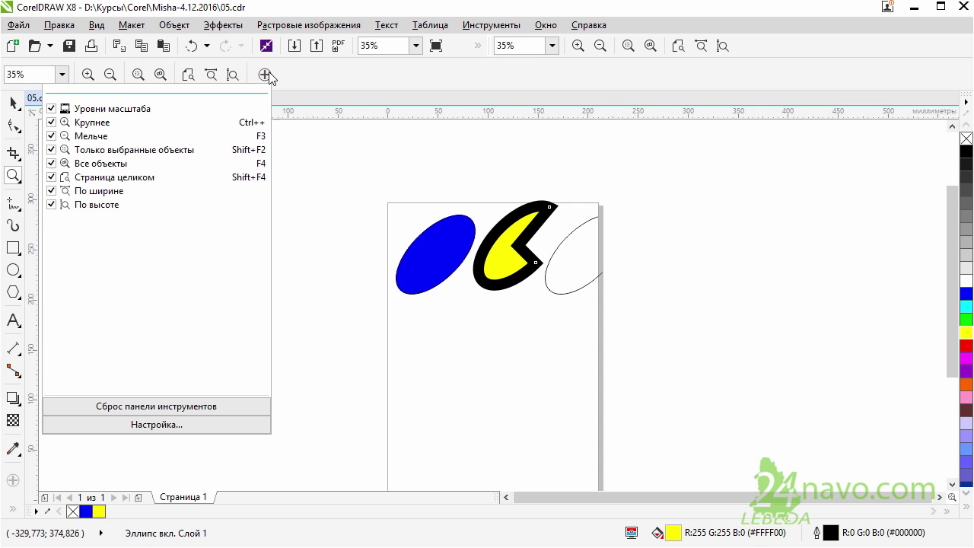
pyautogui.click(328, 73)
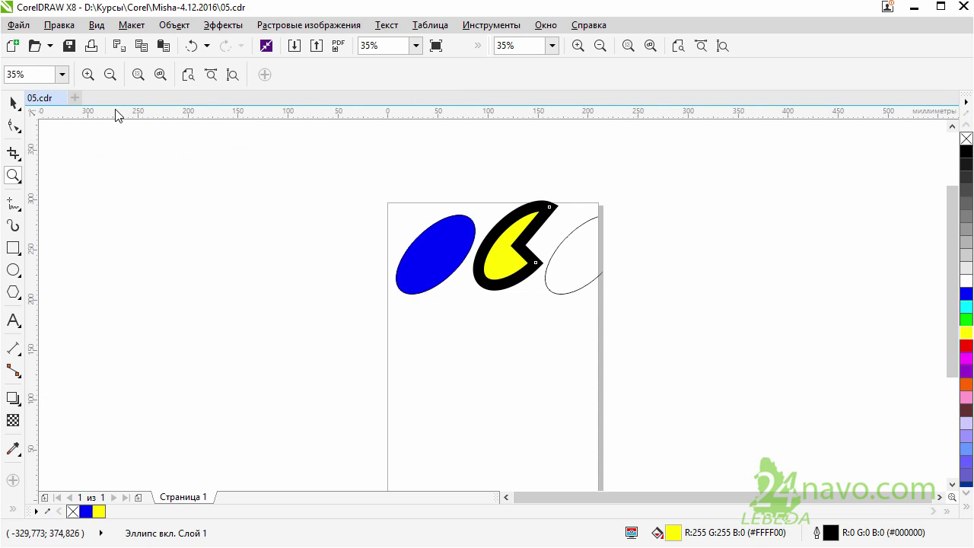
pyautogui.click(13, 105)
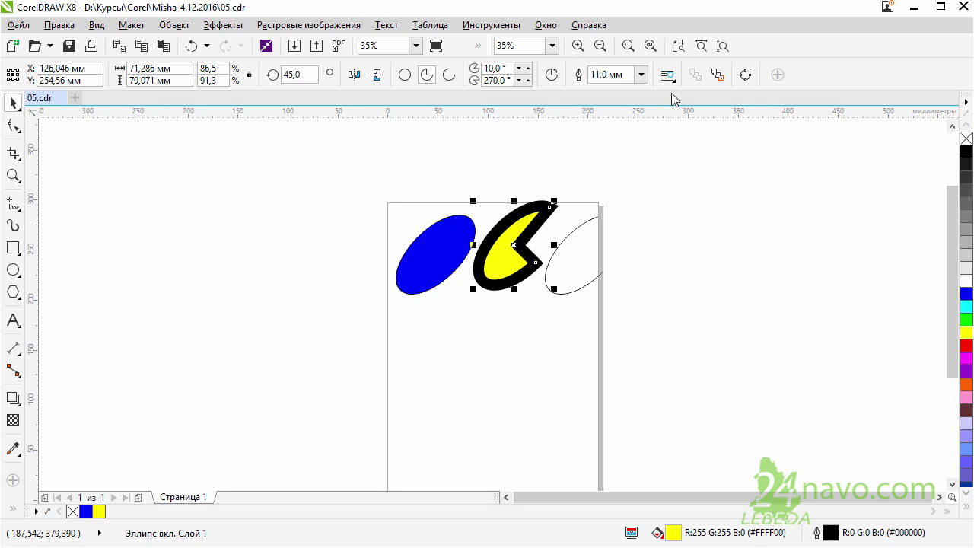
pyautogui.rightClick(813, 75)
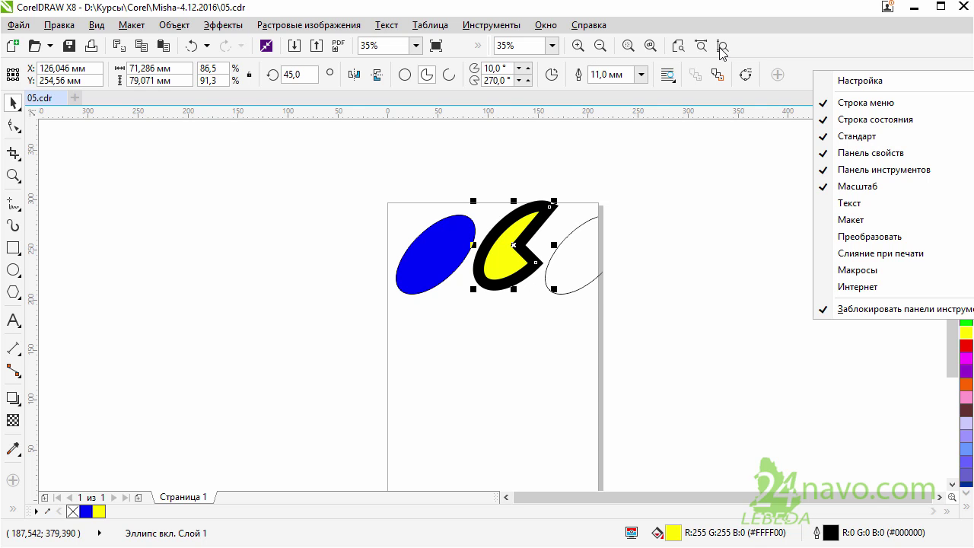
pyautogui.click(781, 48)
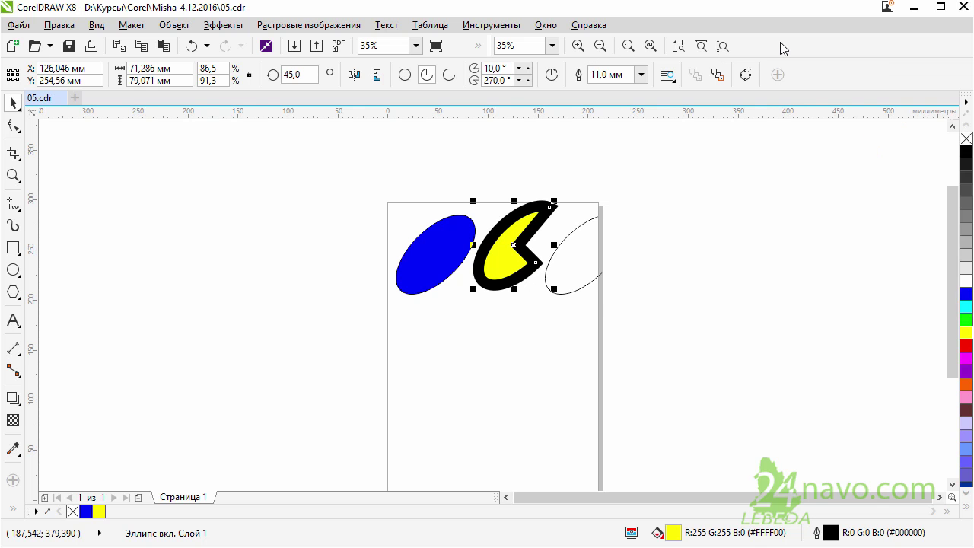
pyautogui.click(599, 45)
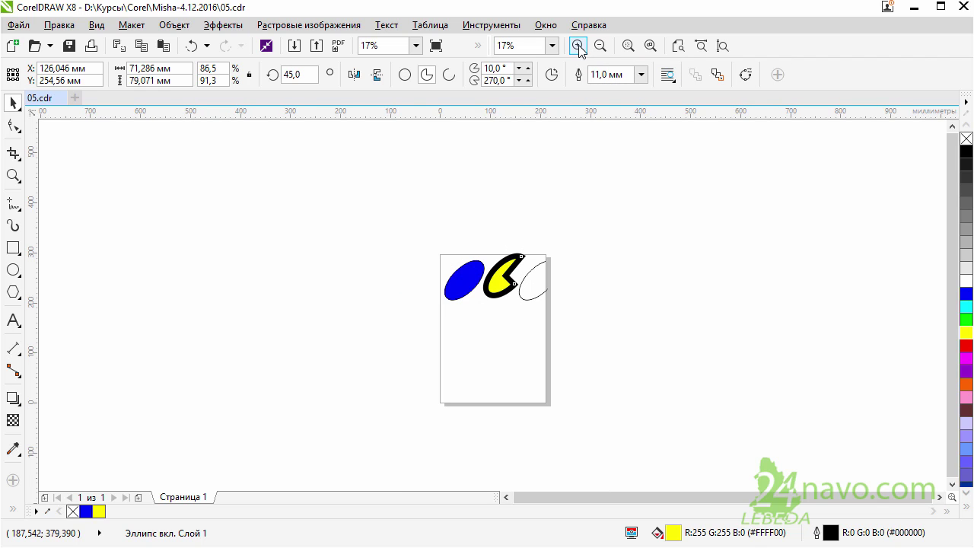
pyautogui.click(579, 46)
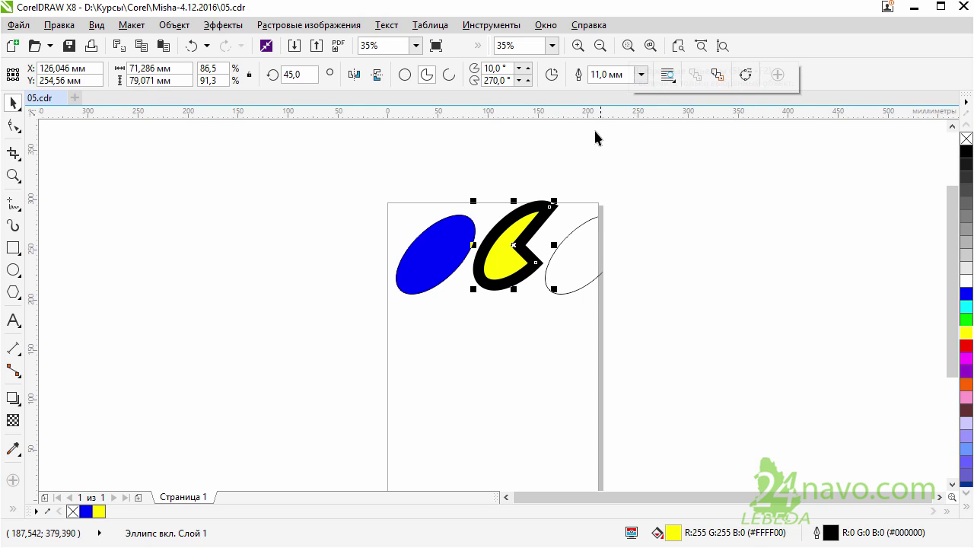
pyautogui.click(583, 162)
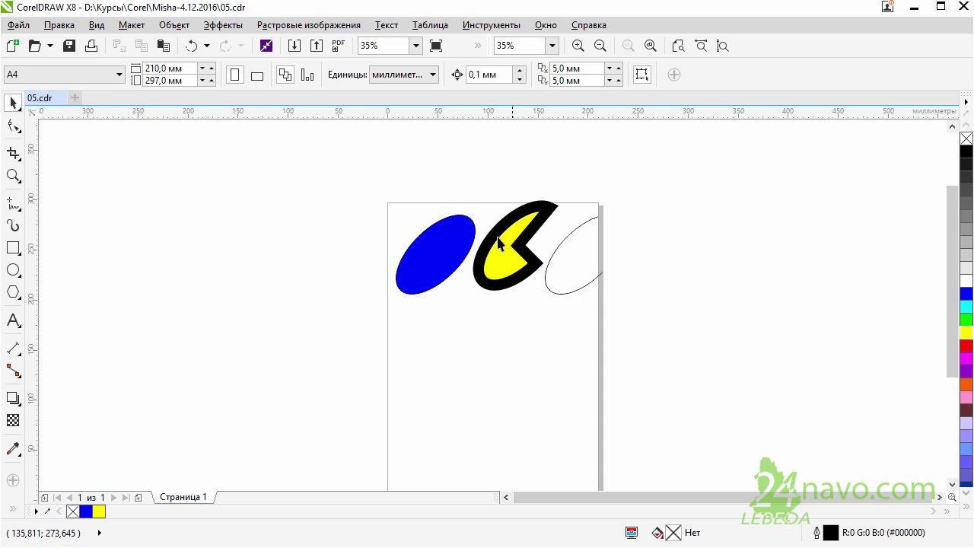
pyautogui.click(449, 246)
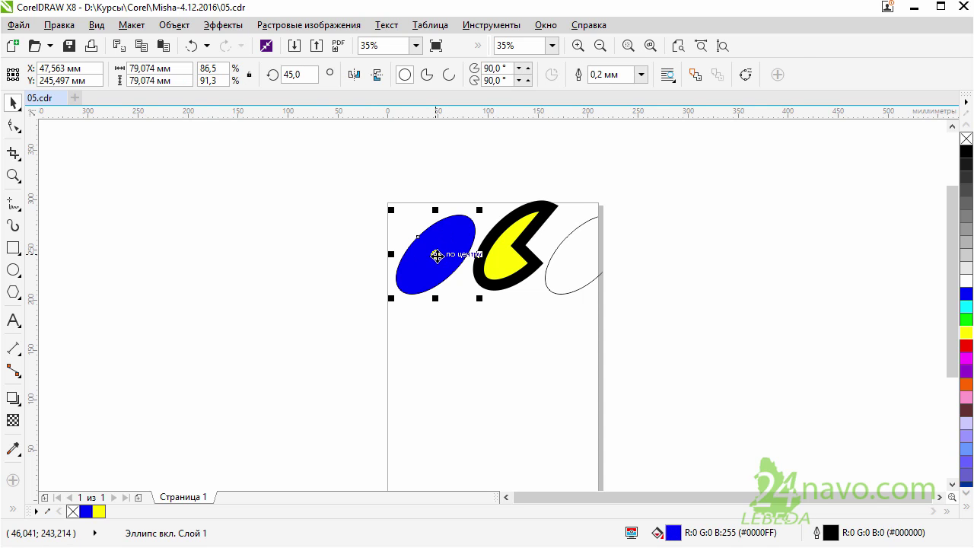
pyautogui.click(629, 47)
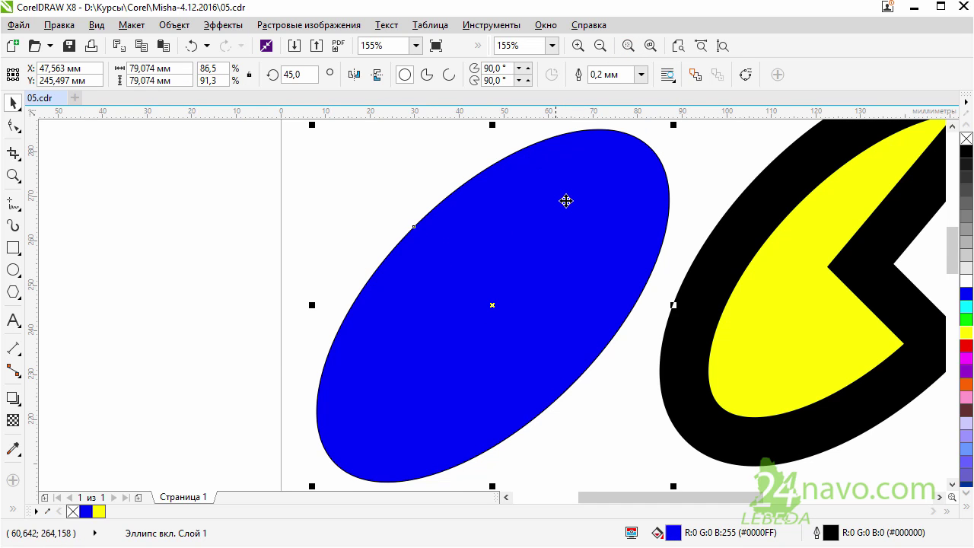
pyautogui.click(738, 202)
pyautogui.click(629, 47)
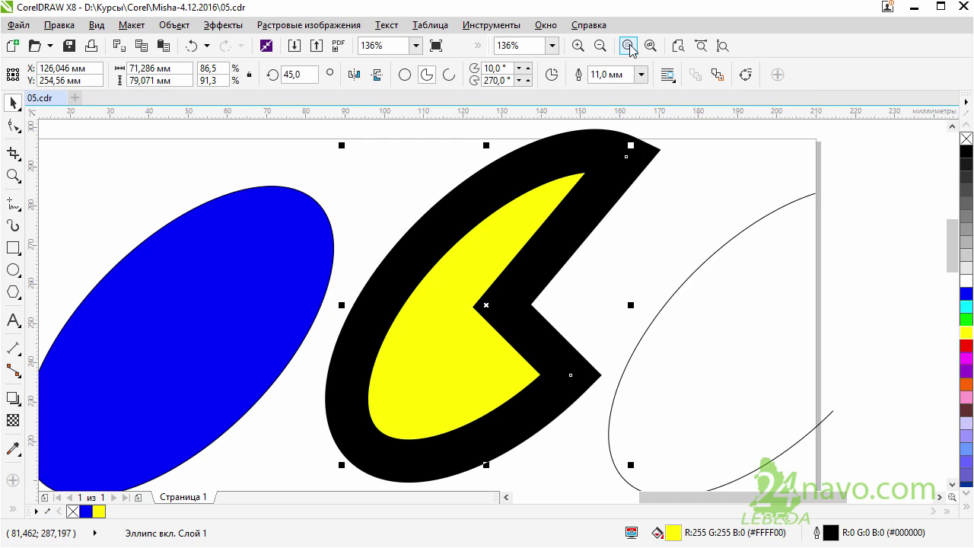
pyautogui.click(271, 260)
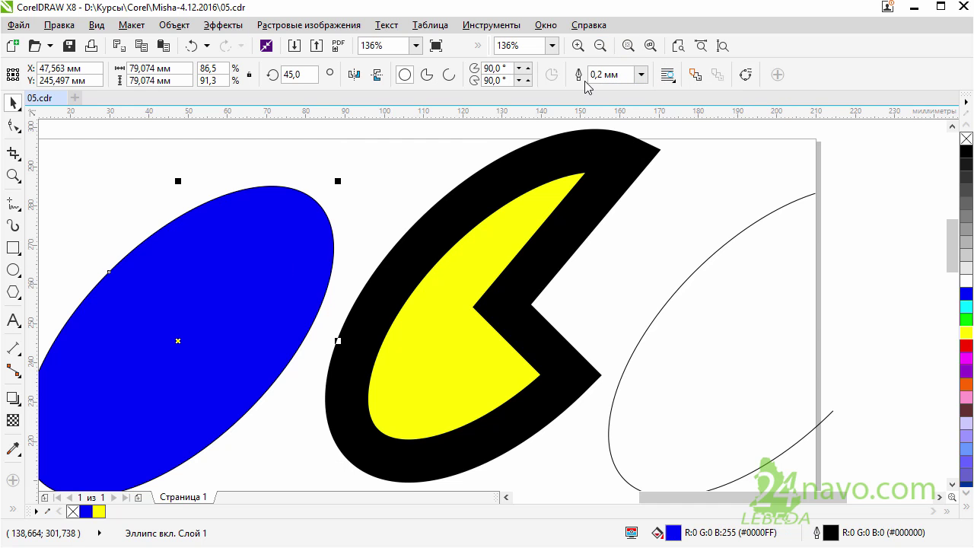
pyautogui.click(628, 49)
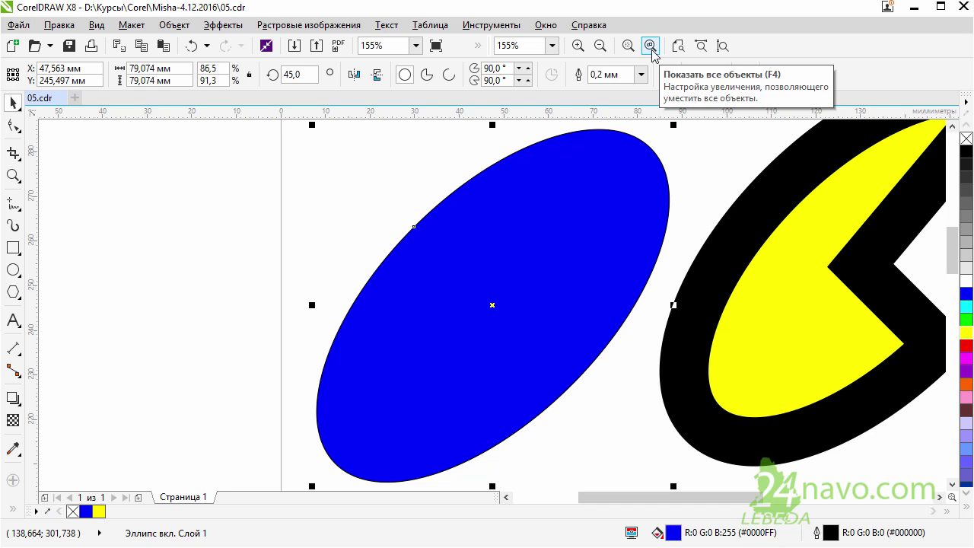
pyautogui.click(650, 46)
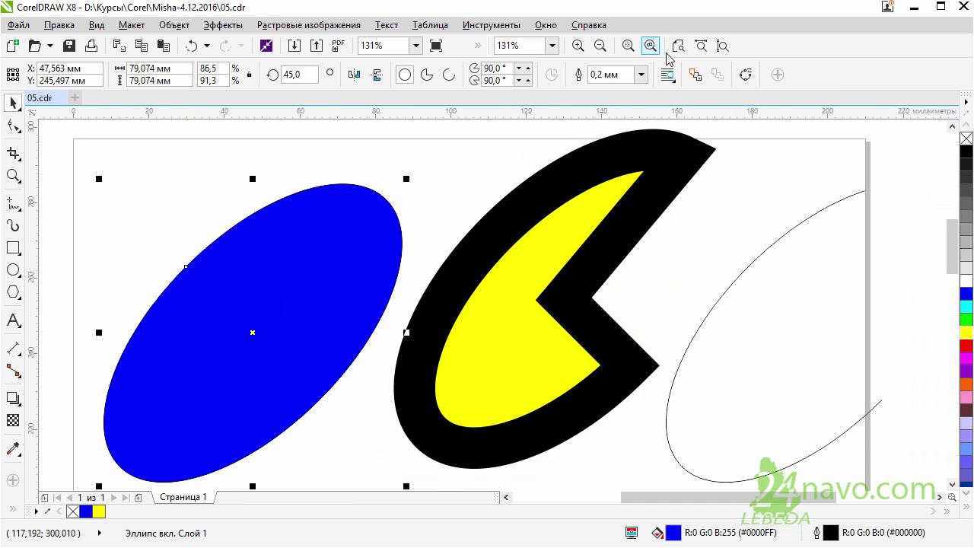
pyautogui.click(578, 46)
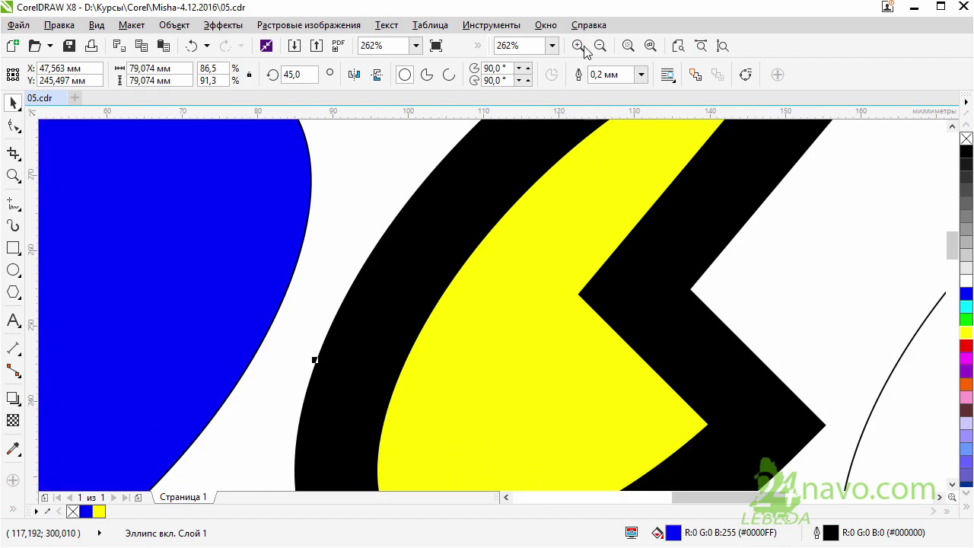
pyautogui.click(600, 46)
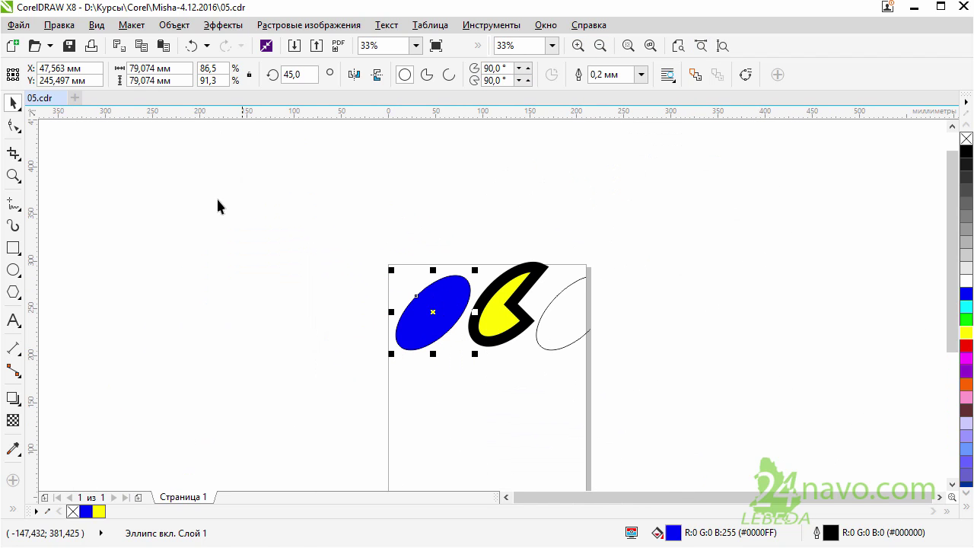
# Step: Draw a small ellipse in the blank area left of the page and zoom to fit all objects
pyautogui.moveTo(65, 408); pyautogui.dragTo(107, 436)
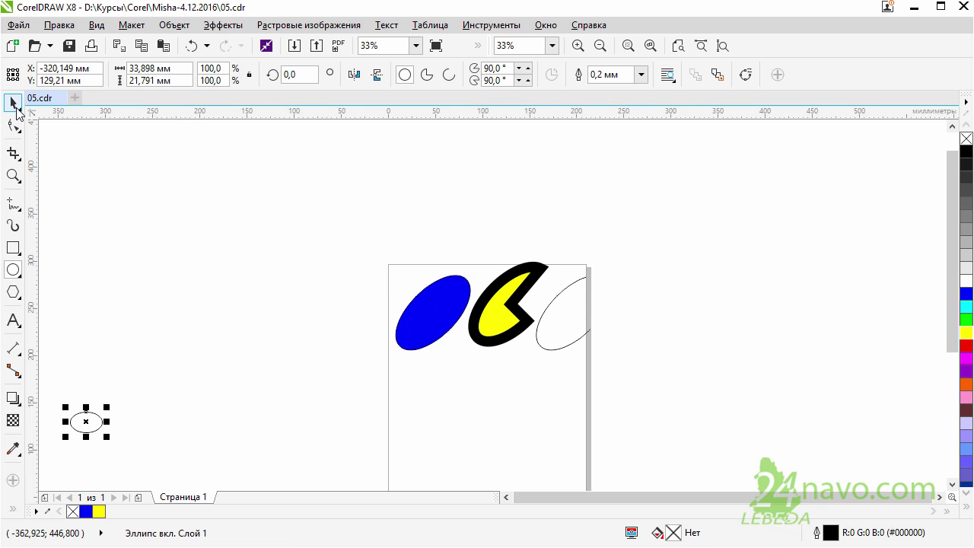
pyautogui.click(13, 102)
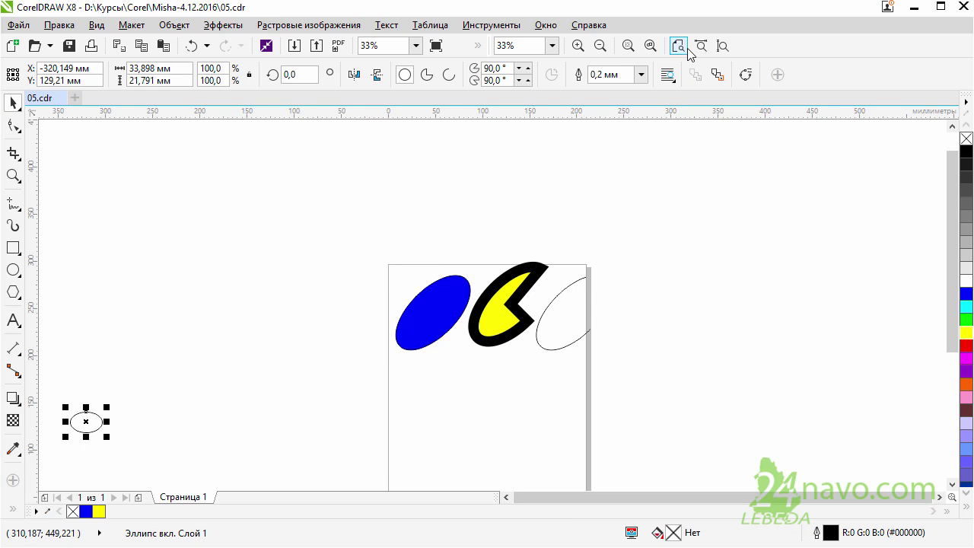
pyautogui.click(667, 185)
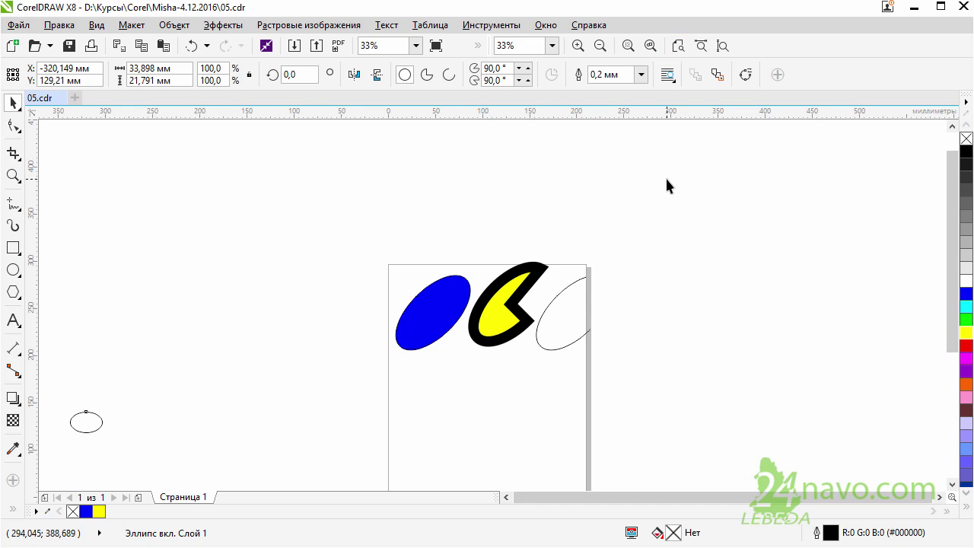
pyautogui.click(649, 46)
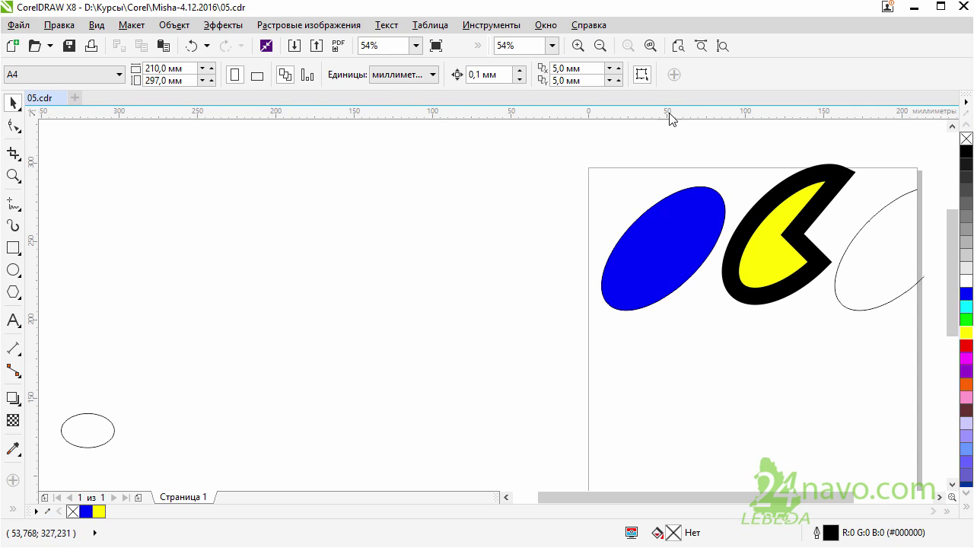
# Step: Marquee-select the small ellipse and drag it rightward, closer to the page's left edge
pyautogui.moveTo(200, 370); pyautogui.dragTo(55, 467)
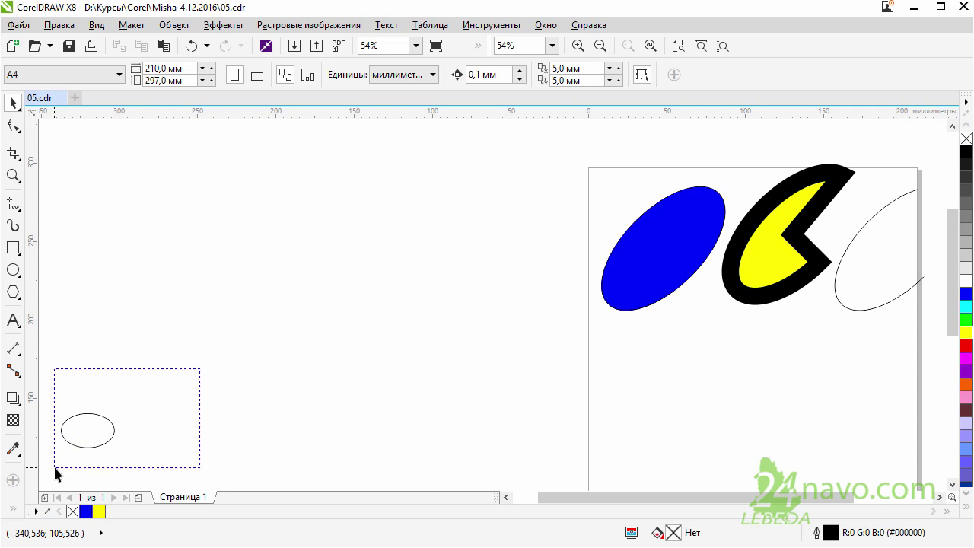
pyautogui.moveTo(93, 431); pyautogui.dragTo(454, 412)
pyautogui.click(666, 468)
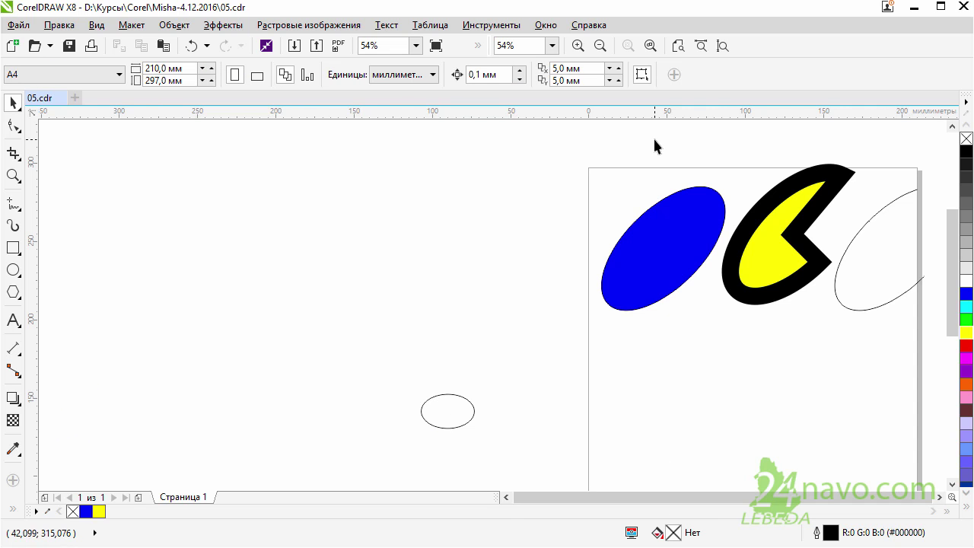
pyautogui.click(699, 49)
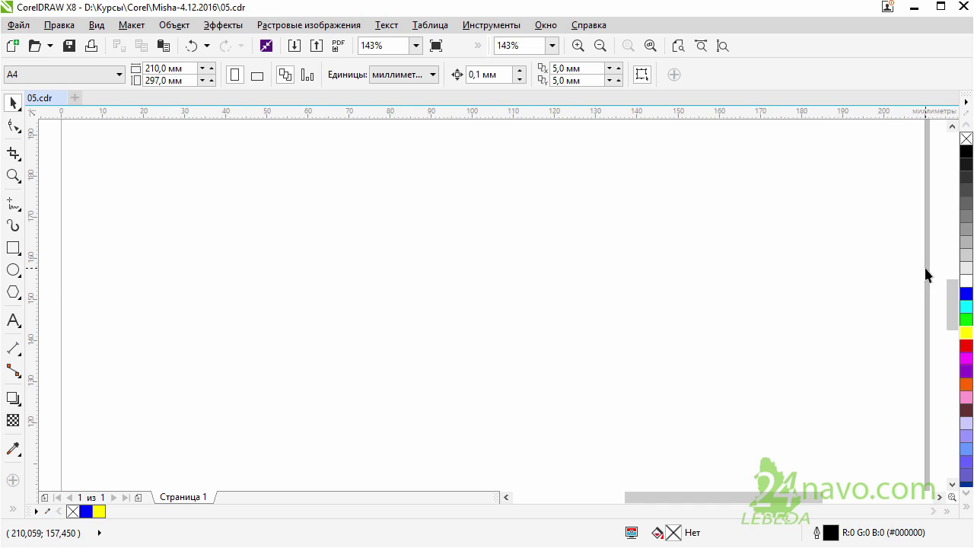
pyautogui.click(722, 47)
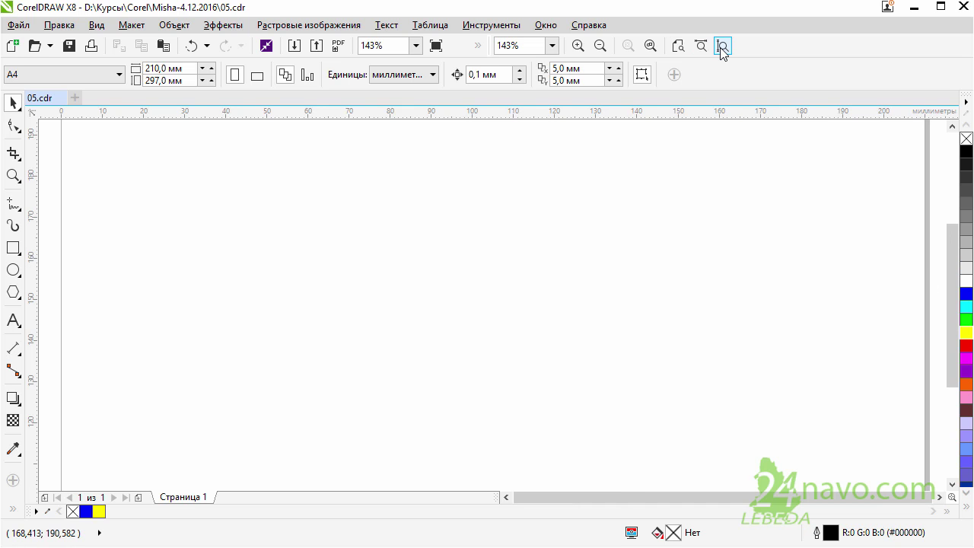
pyautogui.click(678, 47)
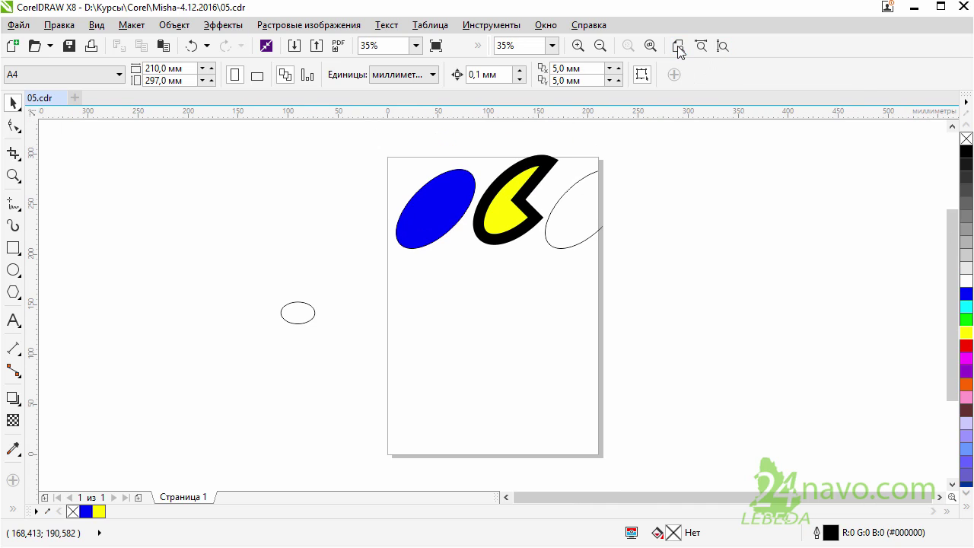
pyautogui.click(700, 46)
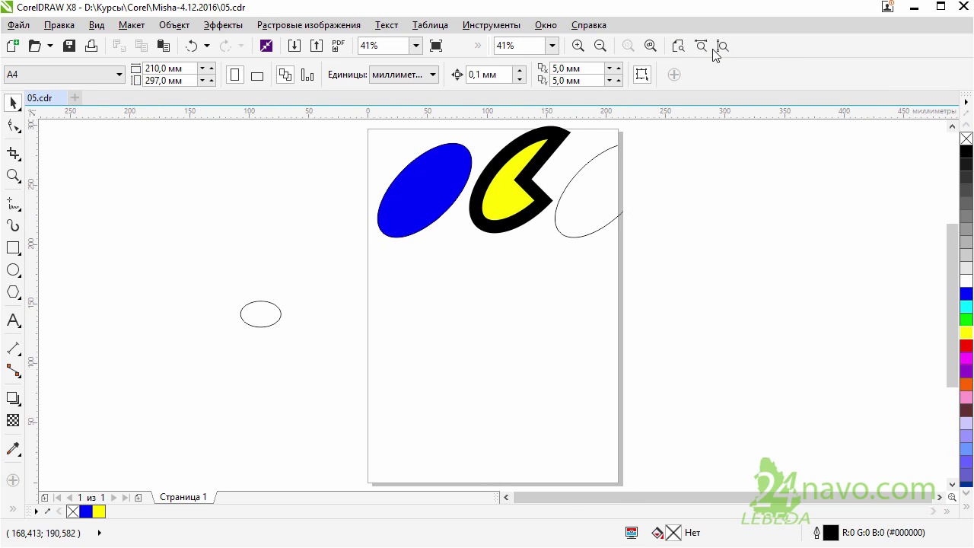
pyautogui.click(700, 46)
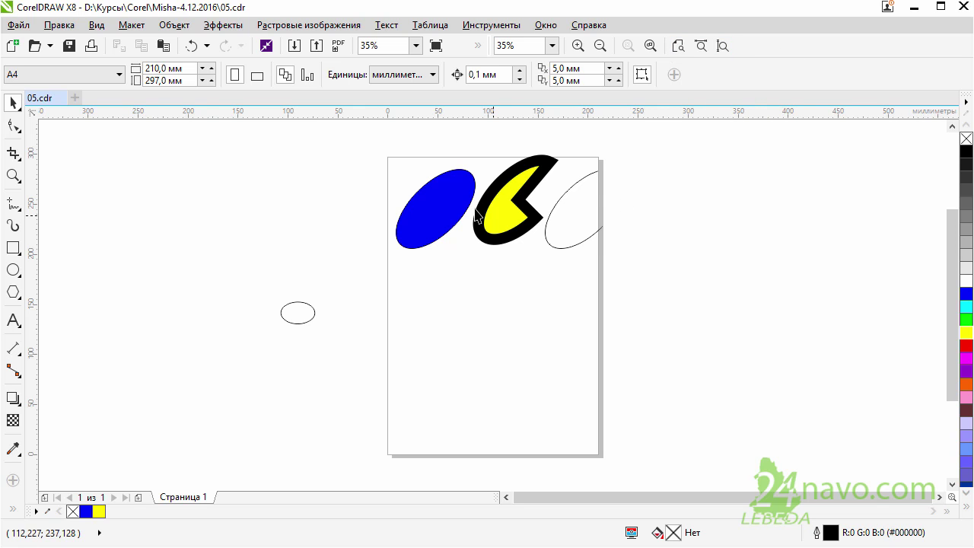
pyautogui.moveTo(355, 144); pyautogui.dragTo(646, 274)
pyautogui.click(534, 319)
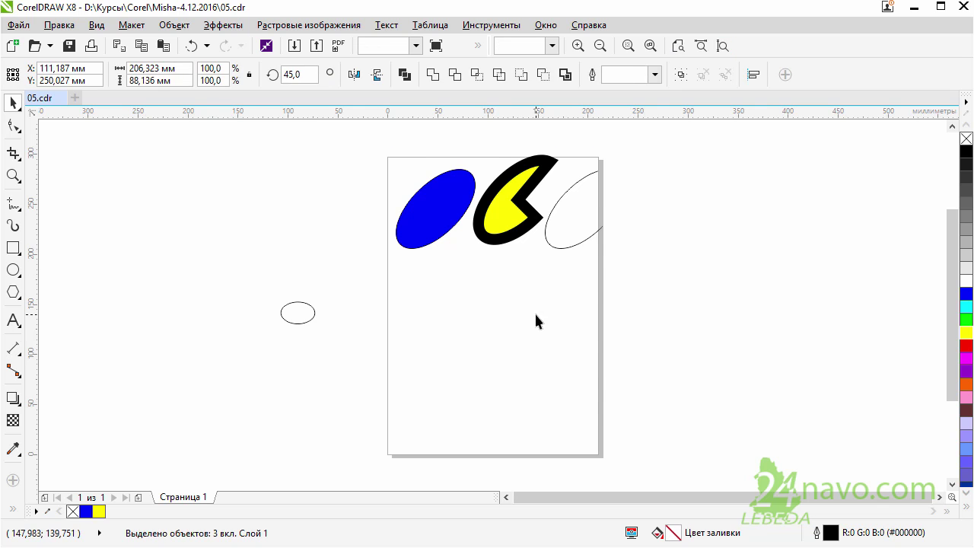
pyautogui.click(456, 179)
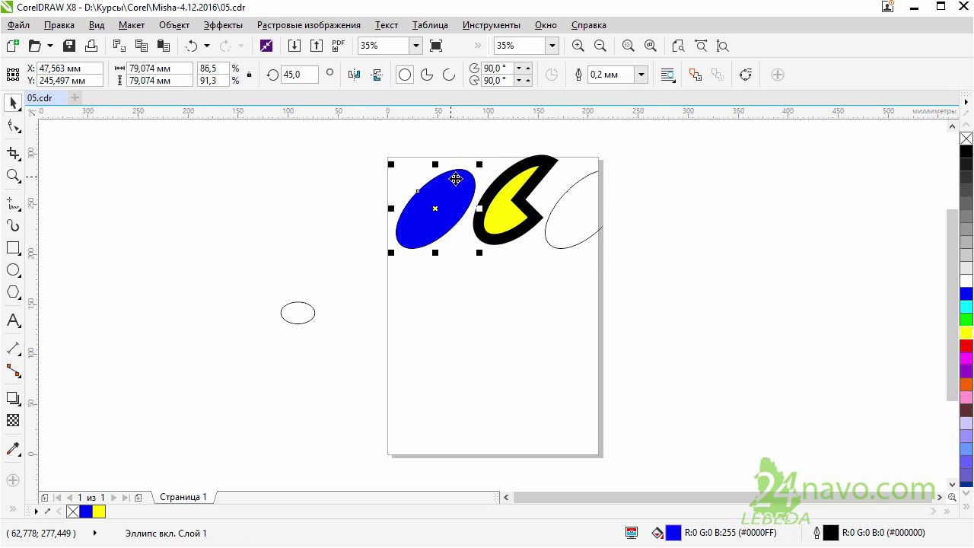
pyautogui.click(396, 154)
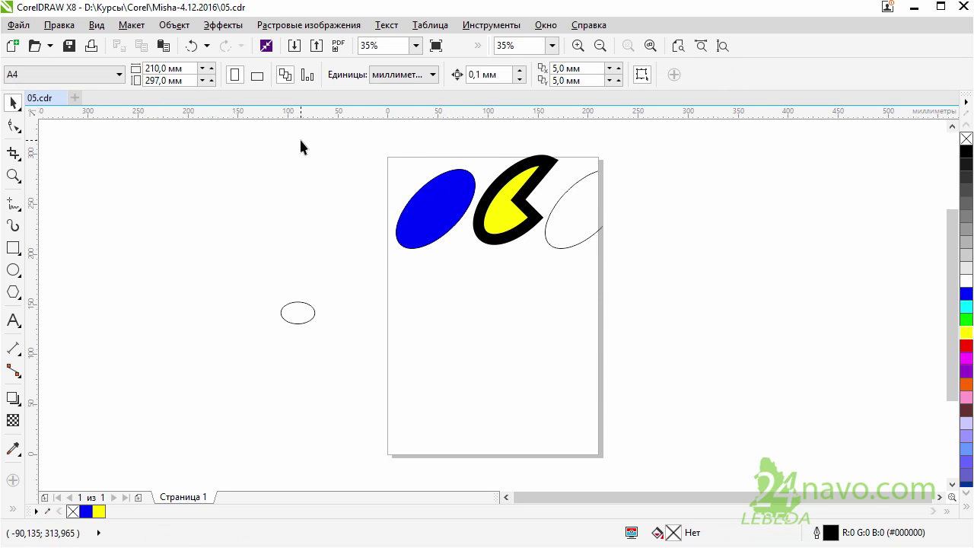